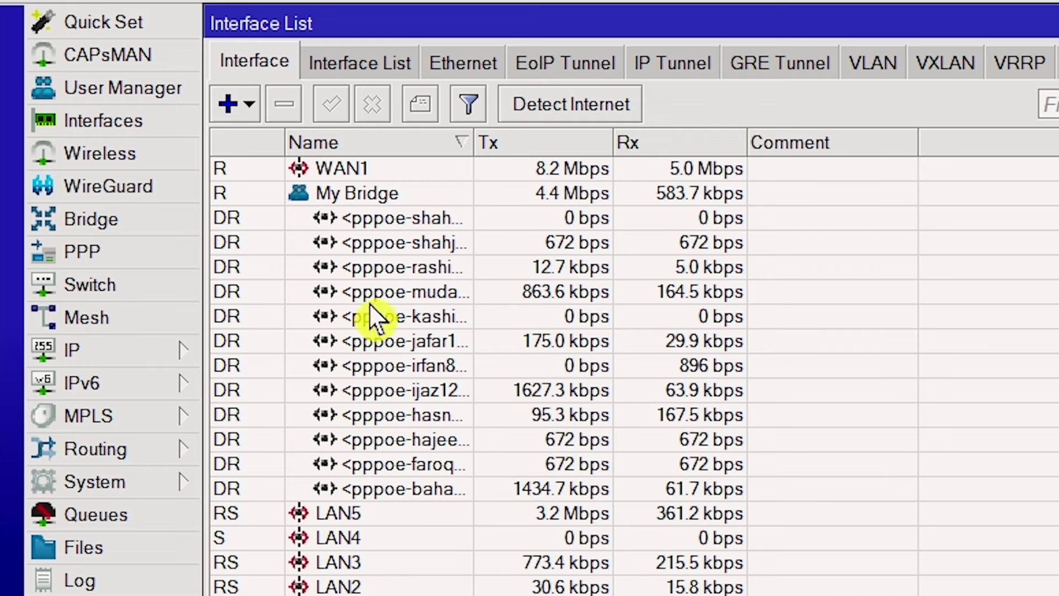
- Create a WireGuard interface named wireguard_Shahjee, keeping the default MTU and listen port
left_click(142, 191)
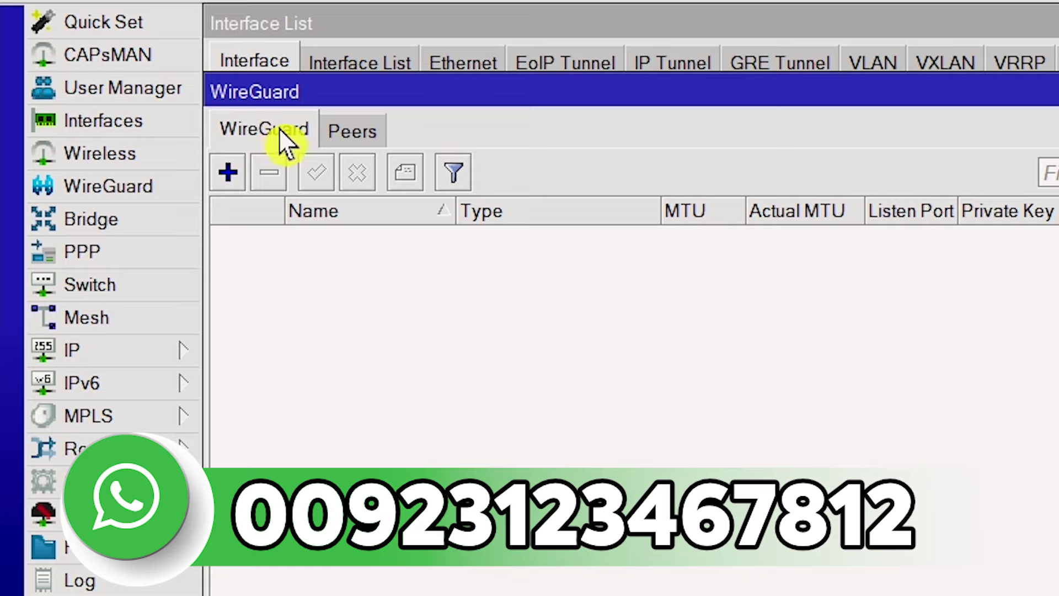
left_click(225, 172)
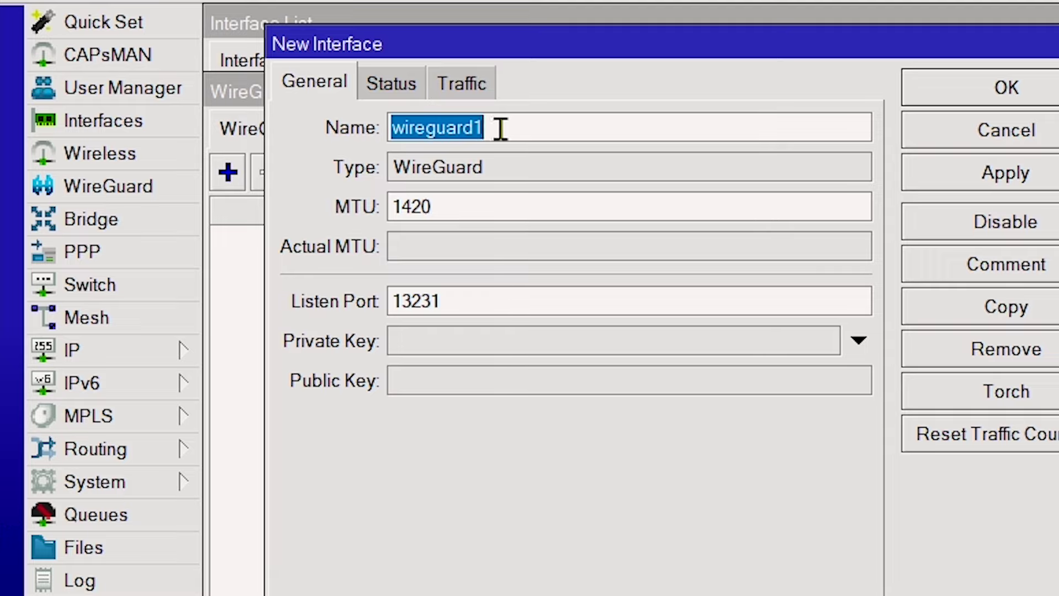
left_click(527, 131)
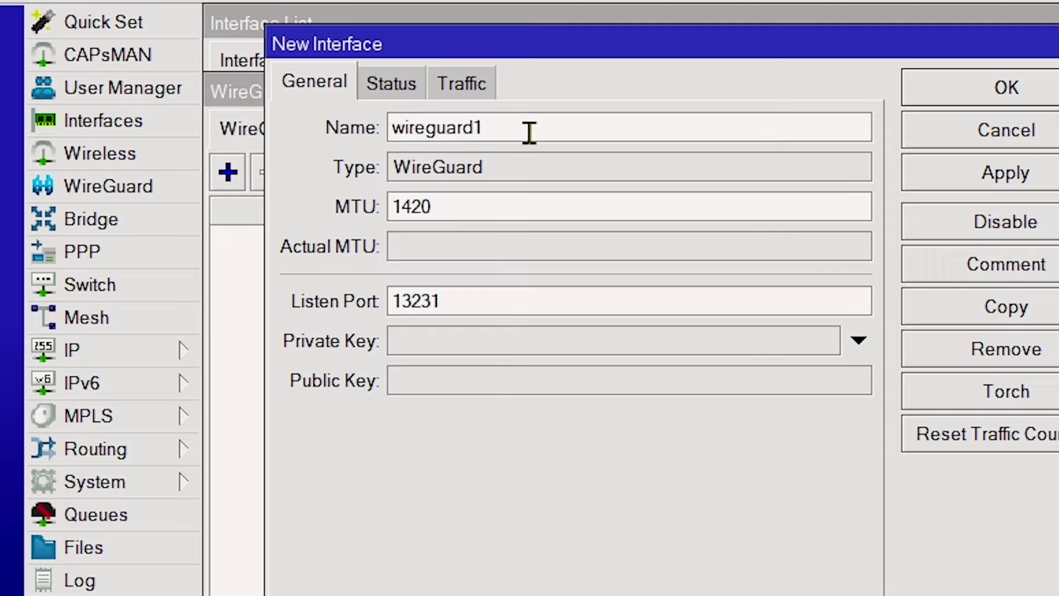
key("BackSpace")
type("_Shahjee")
left_click(989, 175)
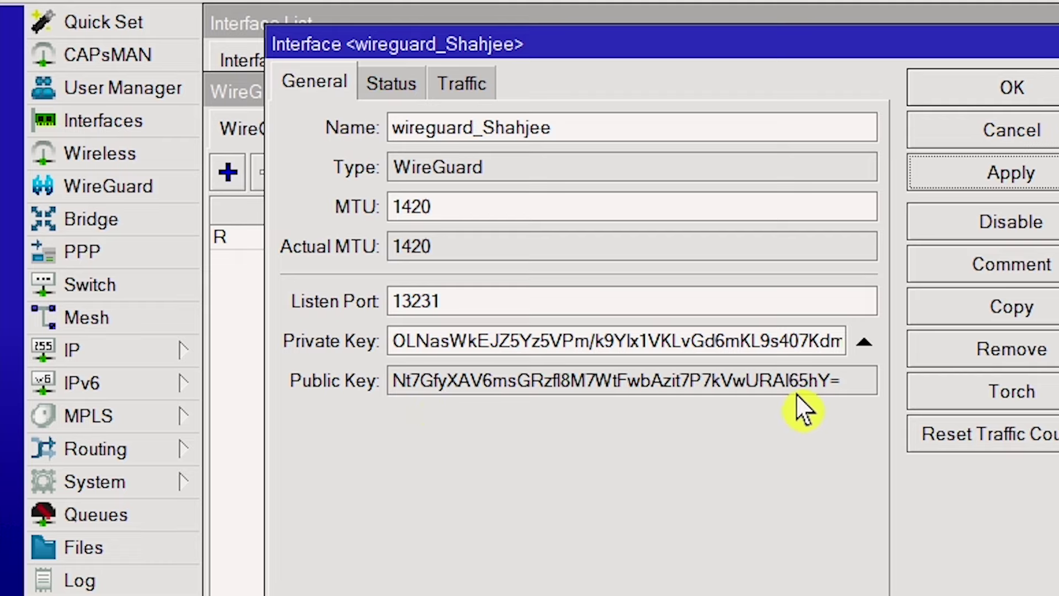
- Copy the public key of the wireguard_Shahjee interface and close its settings
left_click_drag(851, 384, 391, 384)
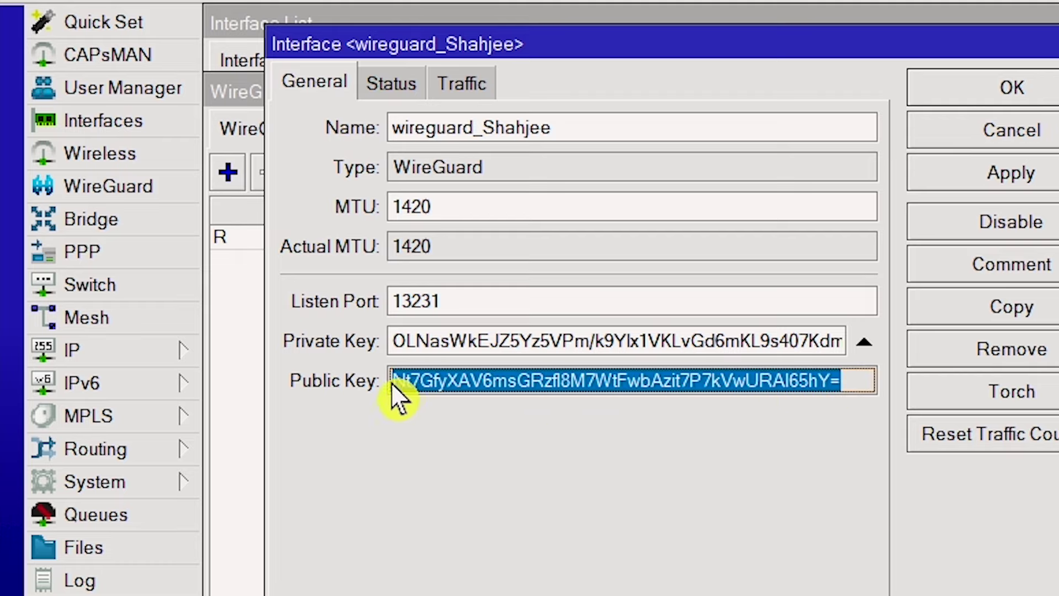
right_click(452, 379)
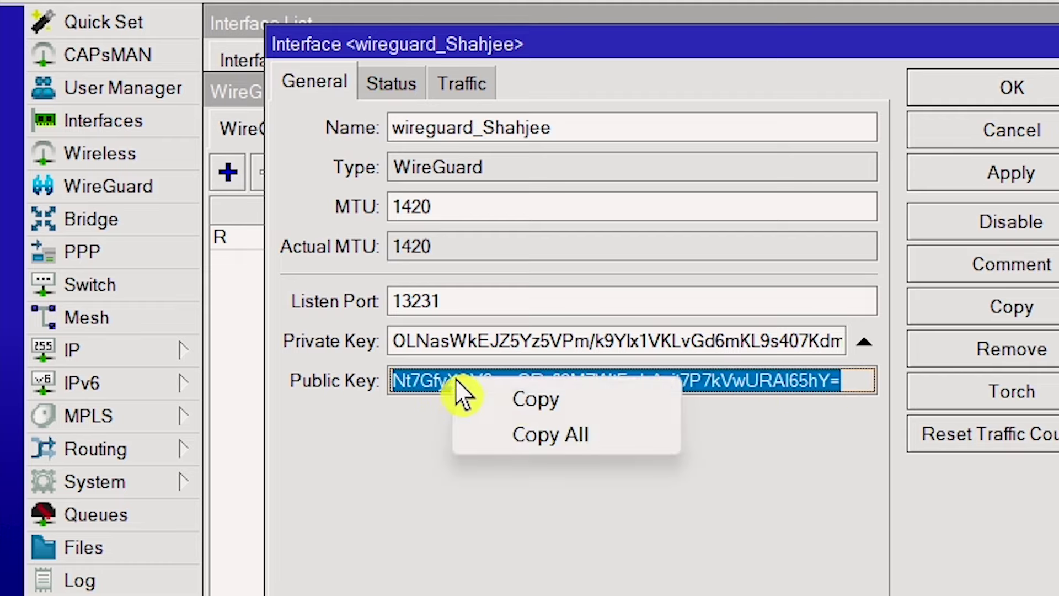
left_click(532, 400)
left_click(974, 93)
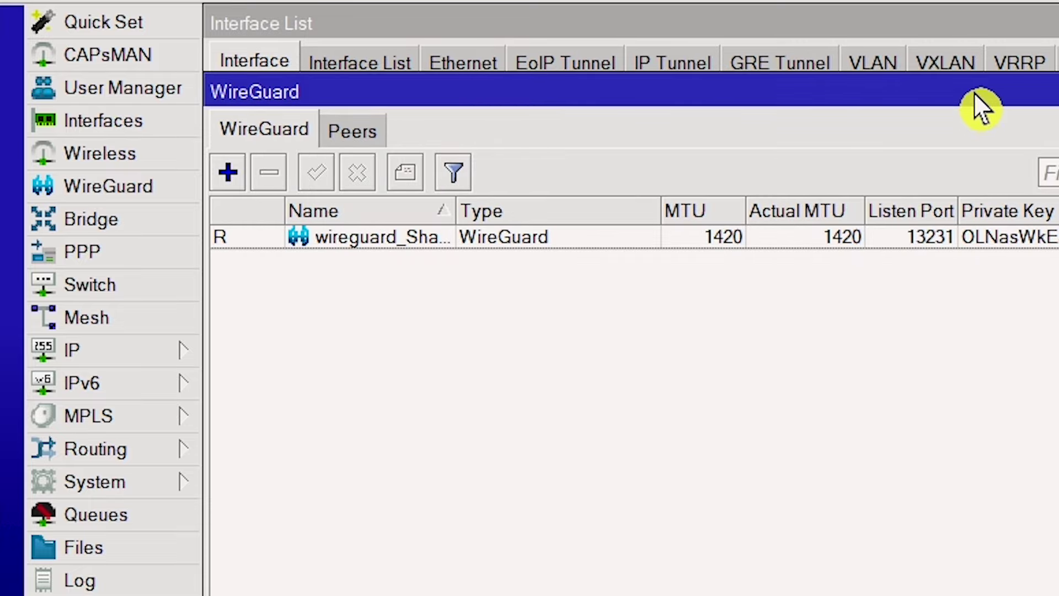
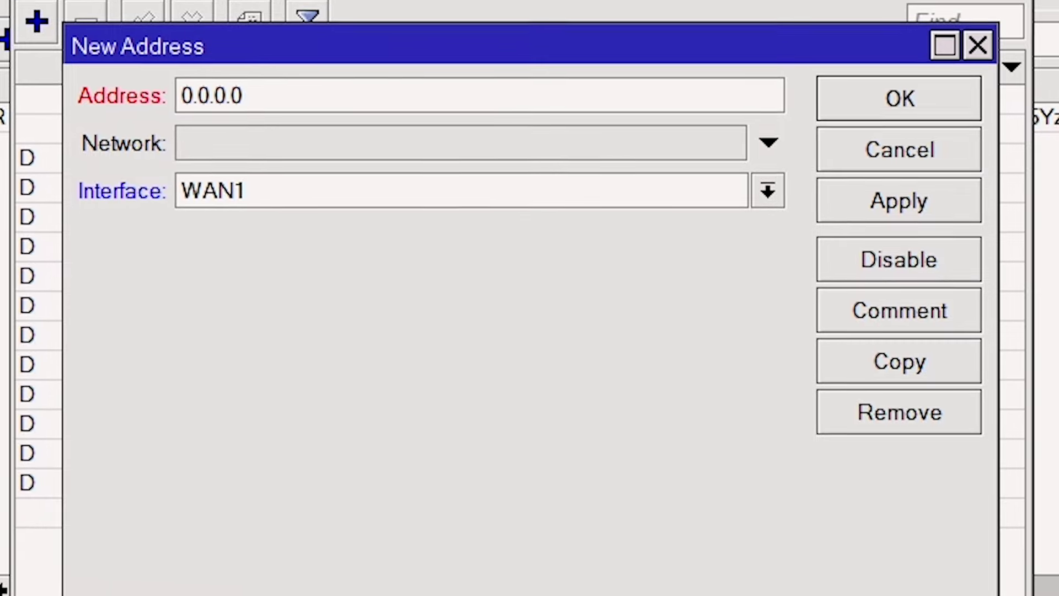
- Fill in 192.168.65.1/24 as the address of the new IP address entry
right_click(643, 176)
left_click(148, 410)
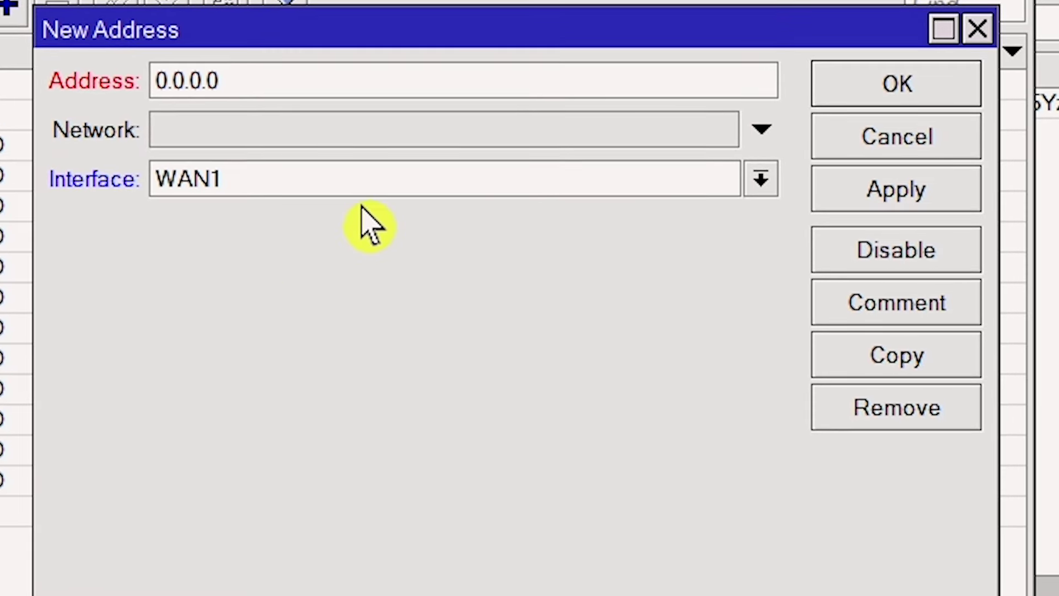
left_click_drag(302, 86, 156, 80)
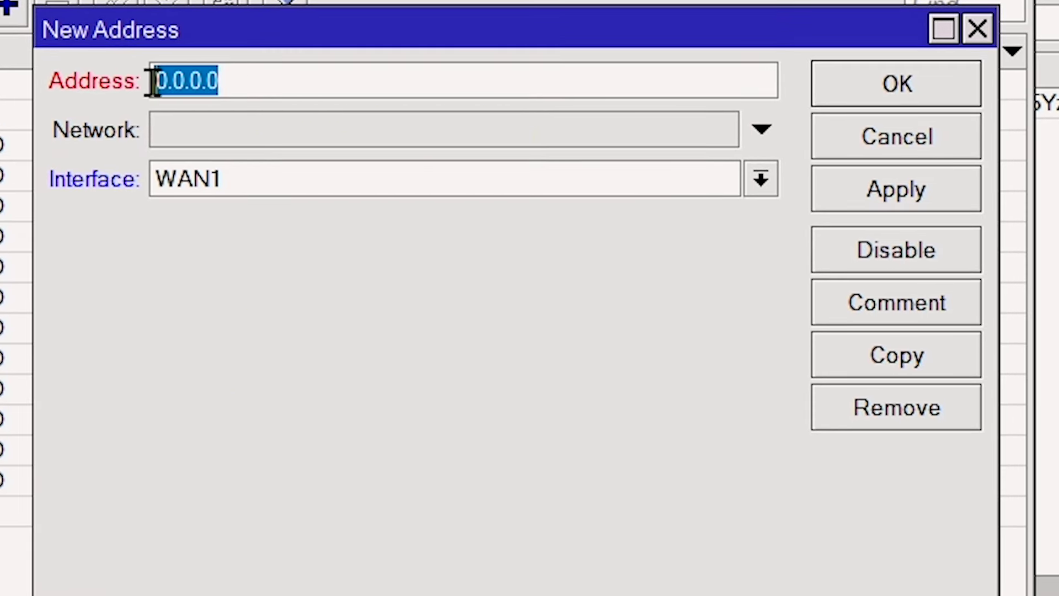
right_click(161, 80)
left_click(302, 197)
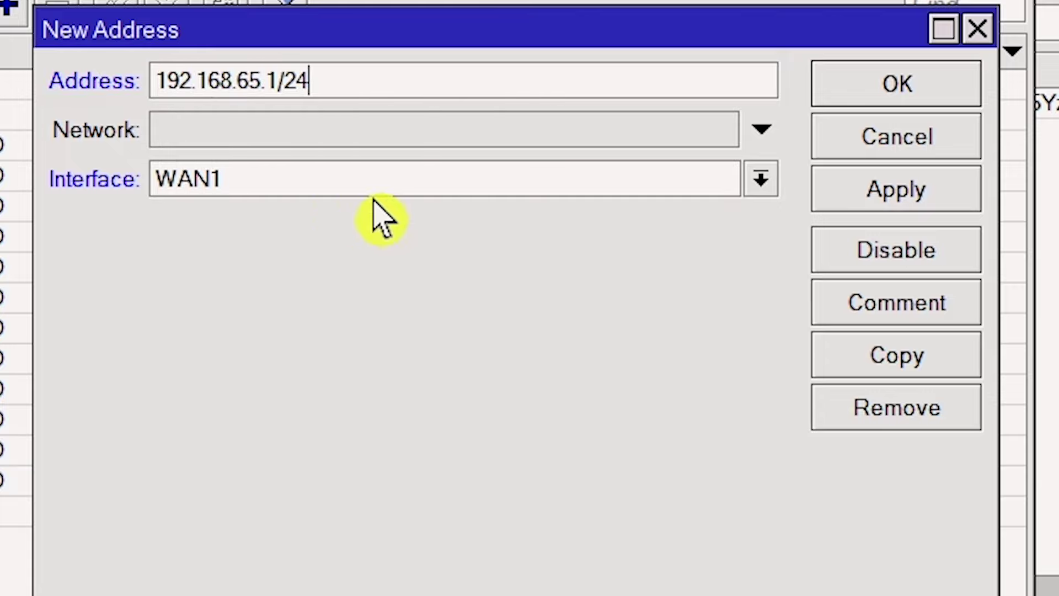
- Assign the new address to the wireguard_Shahjee interface, save it and close the address list
left_click(753, 183)
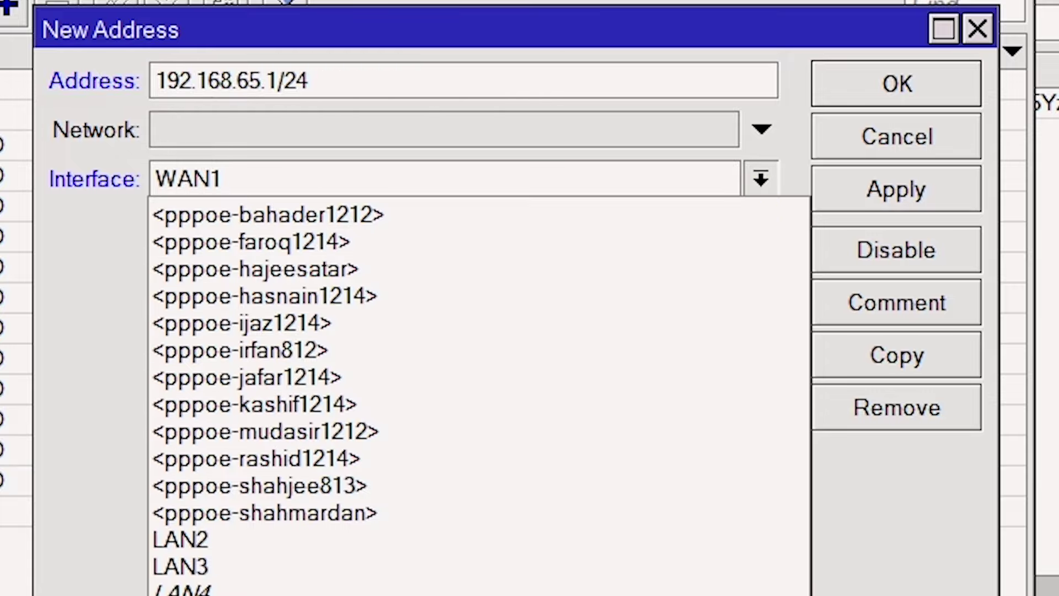
left_click(435, 590)
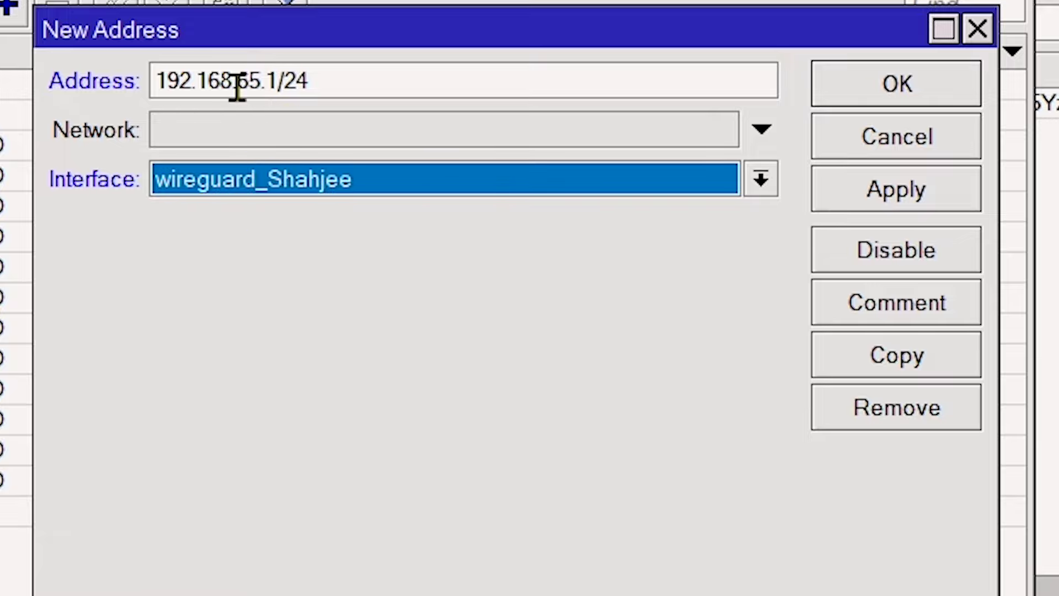
mouse_move(262, 88)
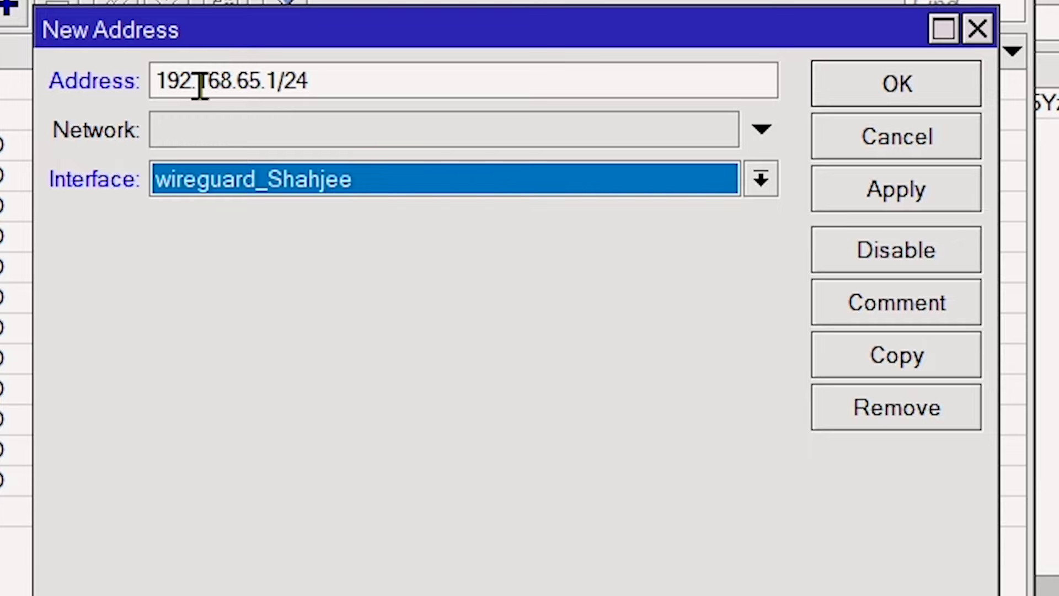
left_click(874, 202)
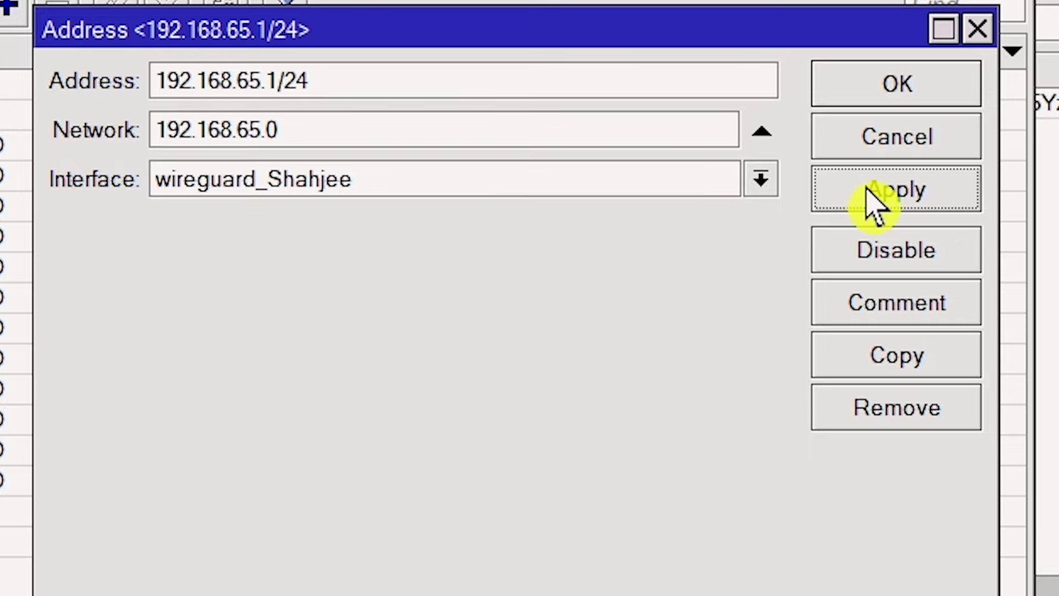
left_click(877, 88)
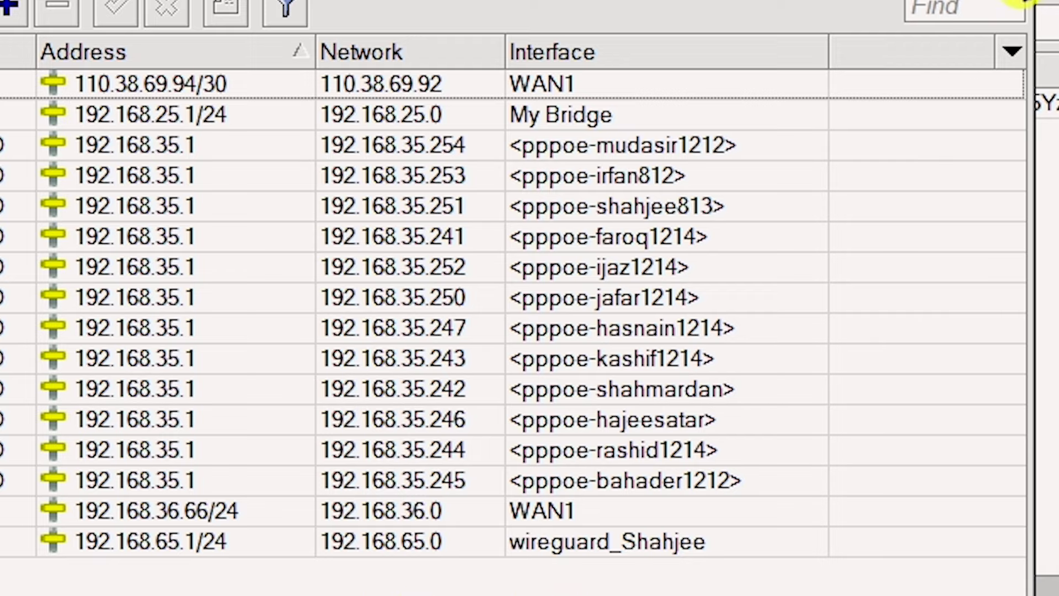
left_click(1021, 2)
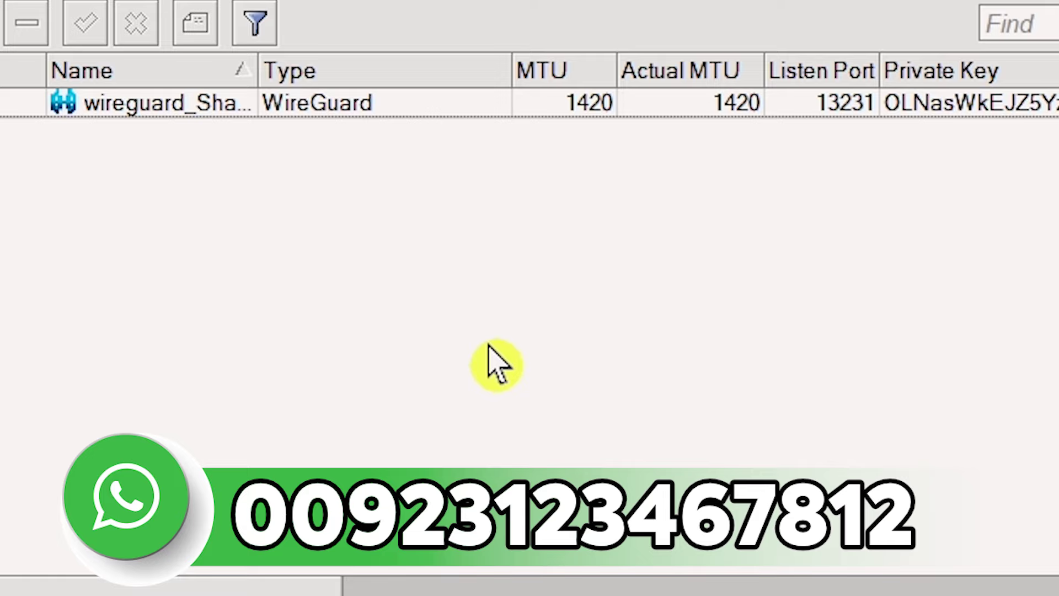
- Review the listen port and keys in the wireguard_Shahjee interface's settings
double_click(187, 109)
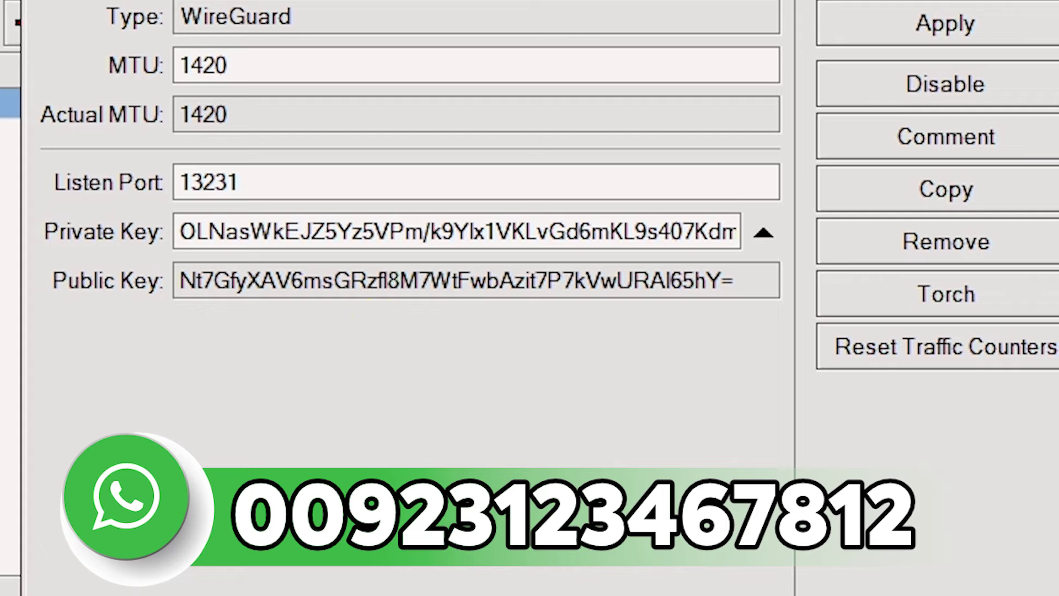
key("Return")
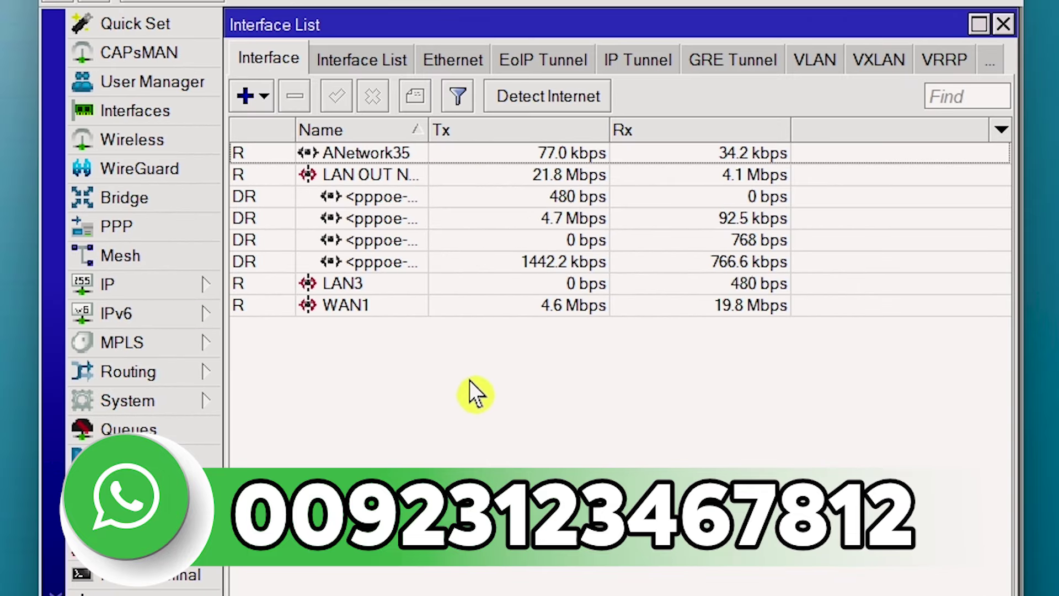
- Create a WireGuard interface on the client router with the default name wireguard1 and default settings
left_click(149, 170)
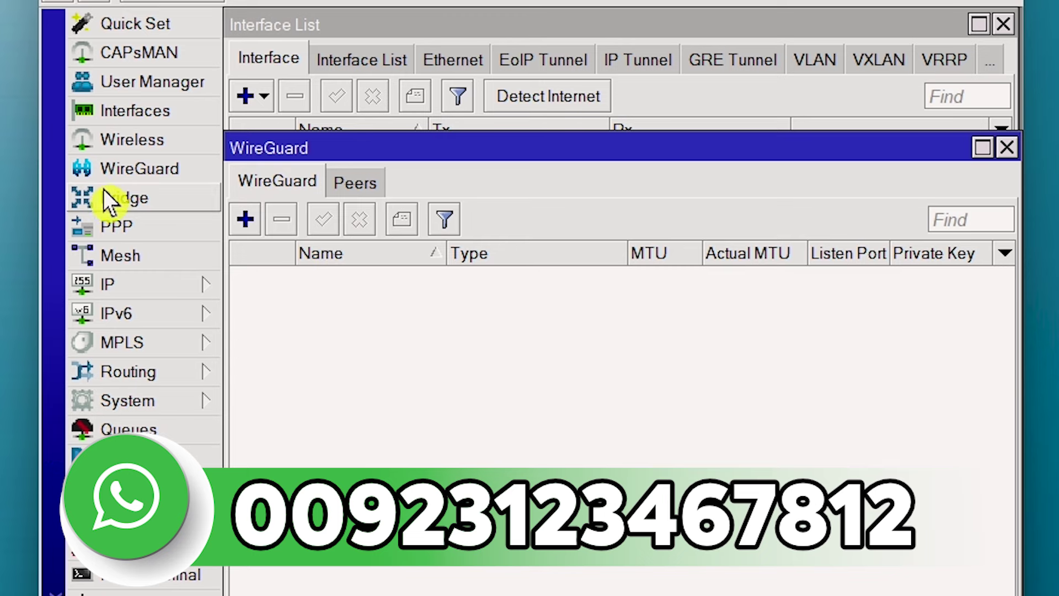
left_click(245, 220)
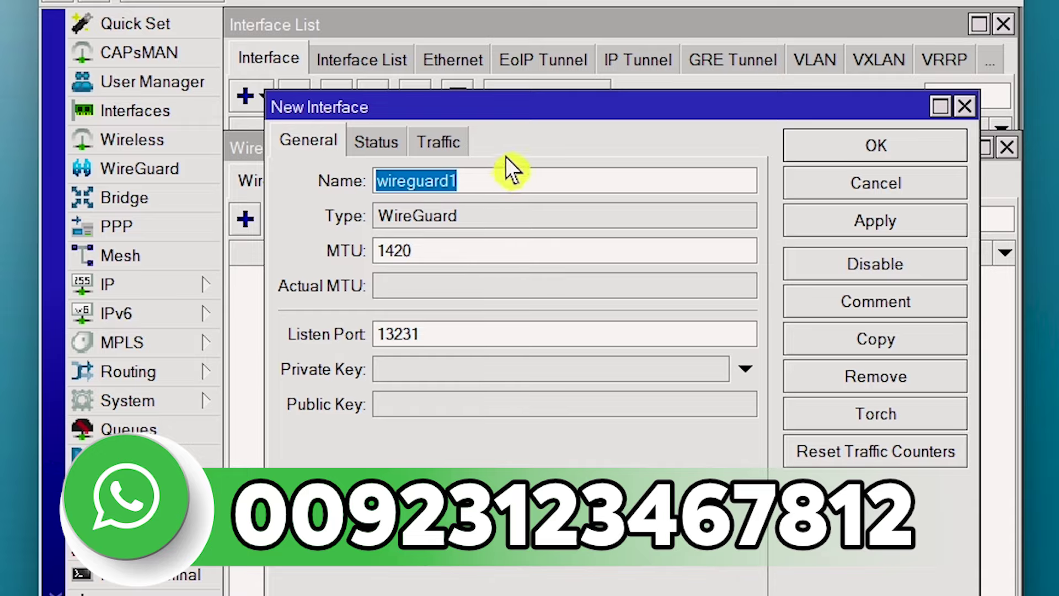
left_click(885, 223)
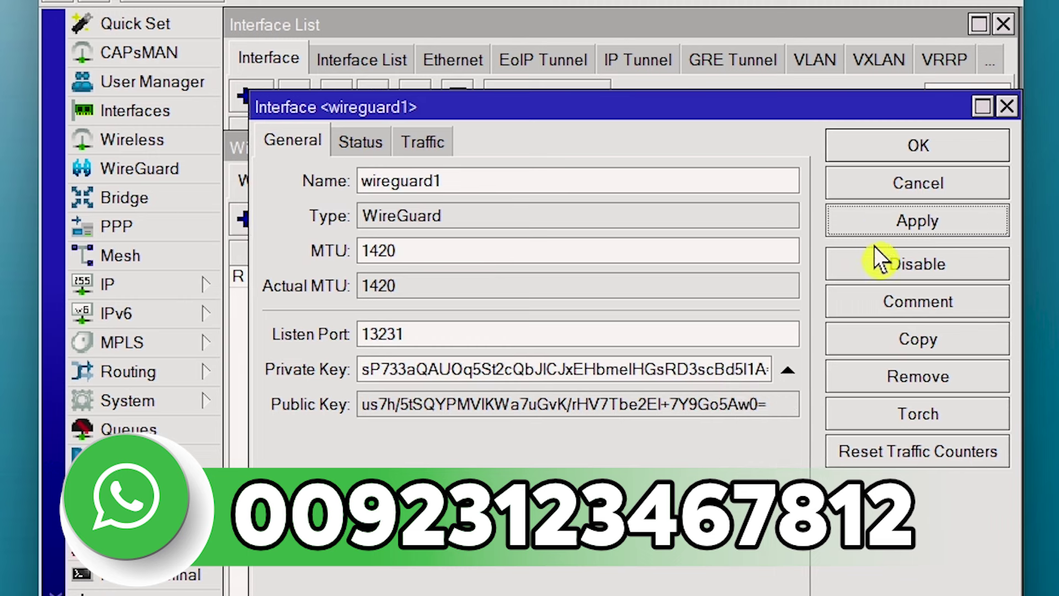
- Copy the wireguard1 interface's public key and paste it before the "Clint Public Key" label in Client.txt in Notepad
left_click_drag(772, 405, 414, 407)
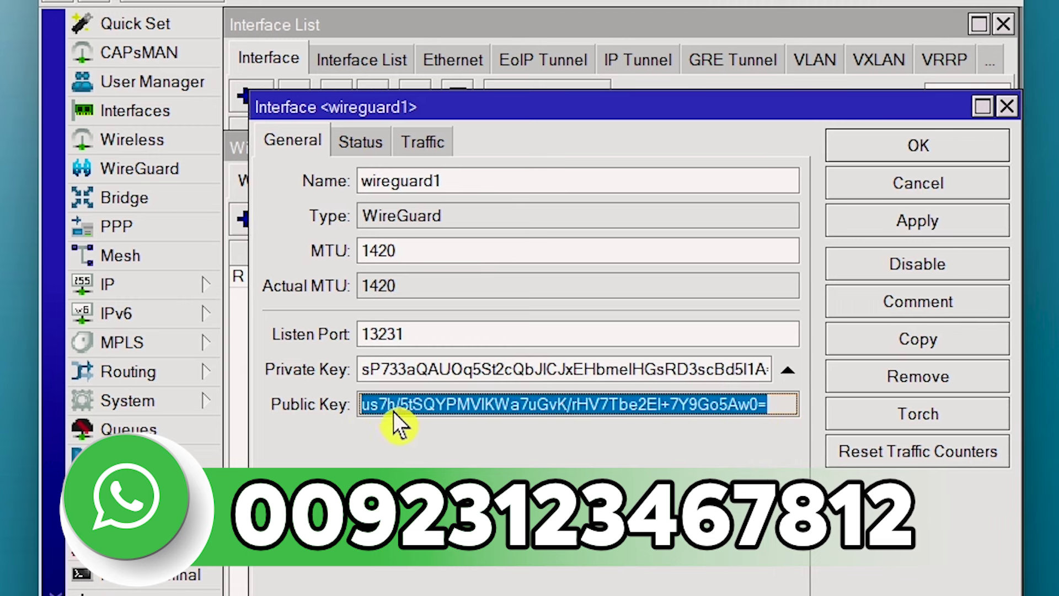
right_click(392, 402)
left_click(455, 422)
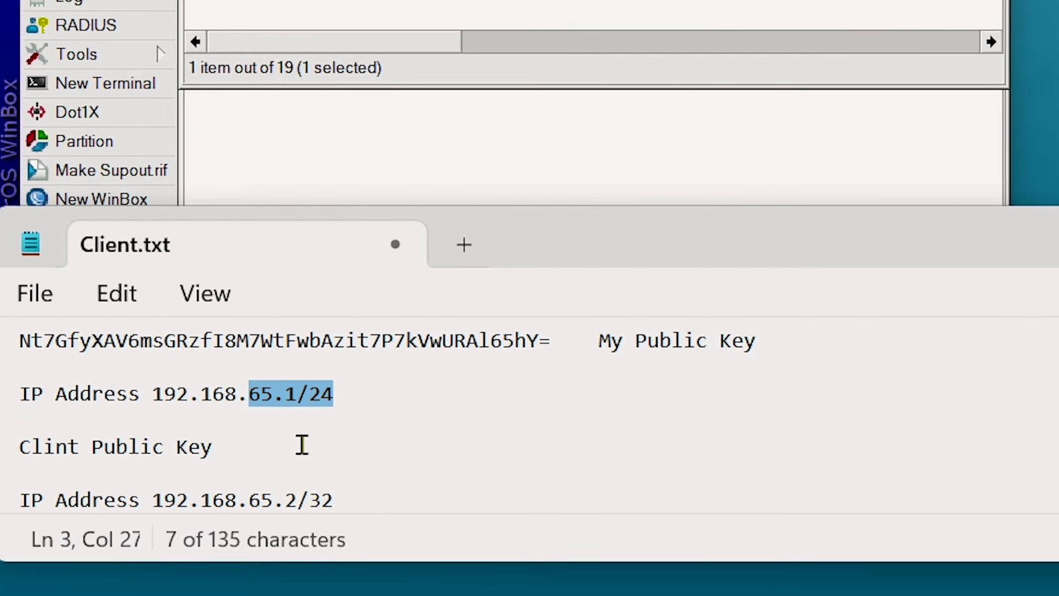
left_click(21, 446)
key("ctrl+v")
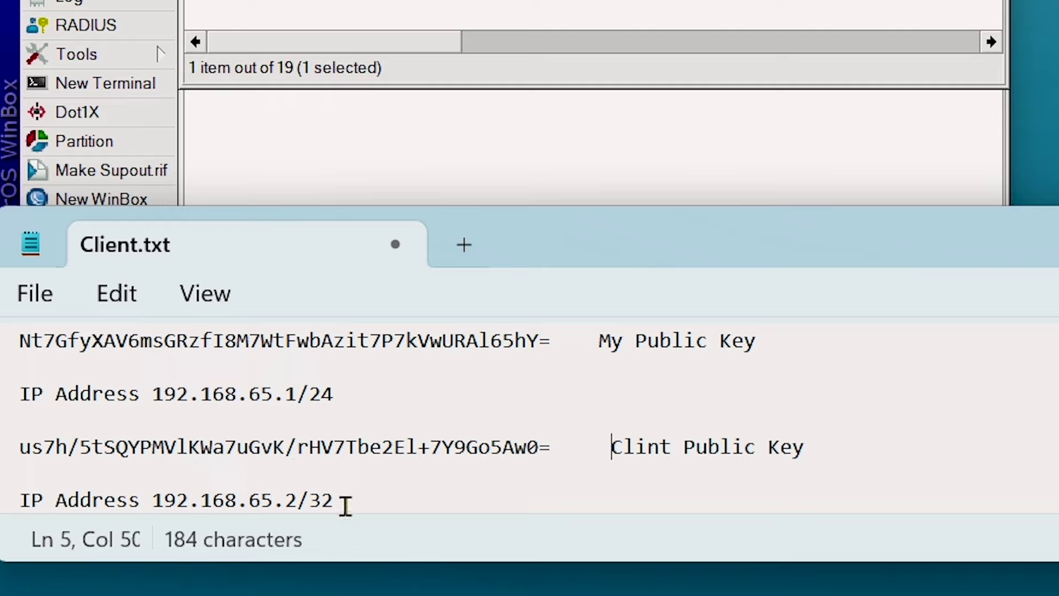
- Copy 192.168.65.2/32 from Client.txt and enter it as the address of a new IP address entry on the client router in WinBox
left_click_drag(334, 501, 153, 504)
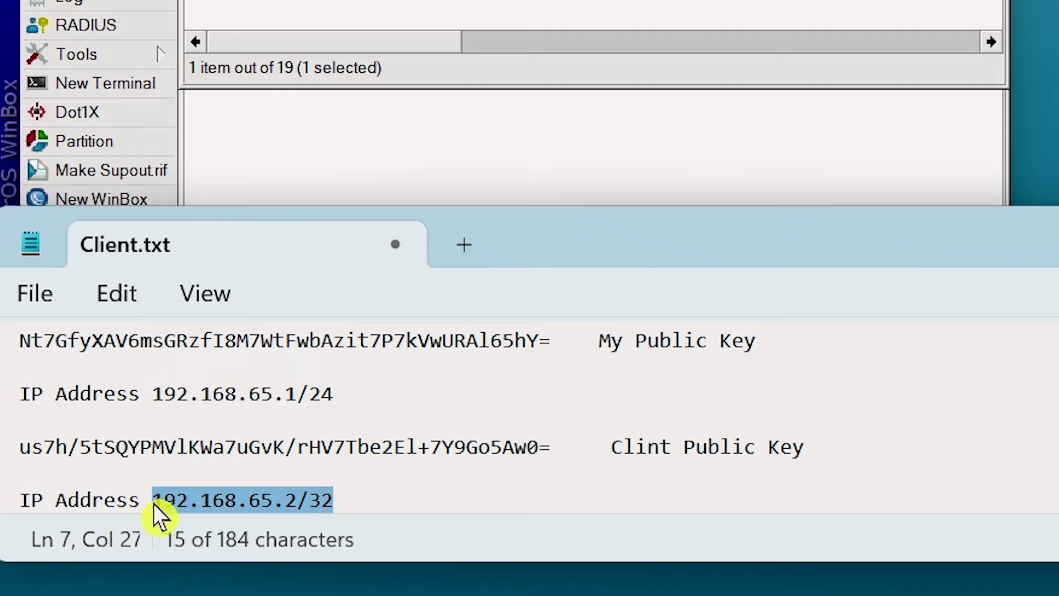
right_click(188, 502)
left_click(318, 2)
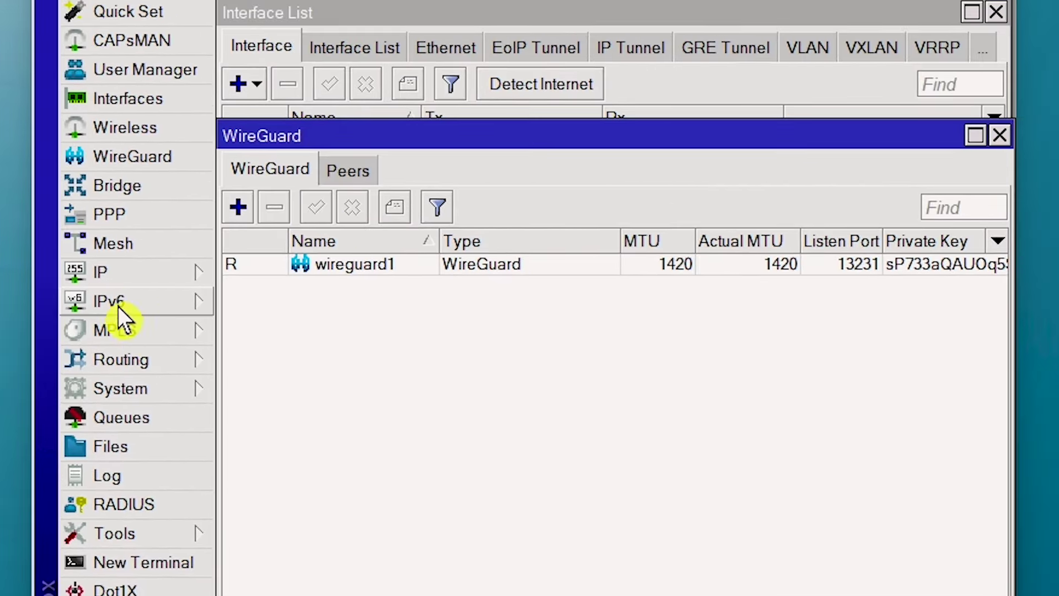
left_click(109, 276)
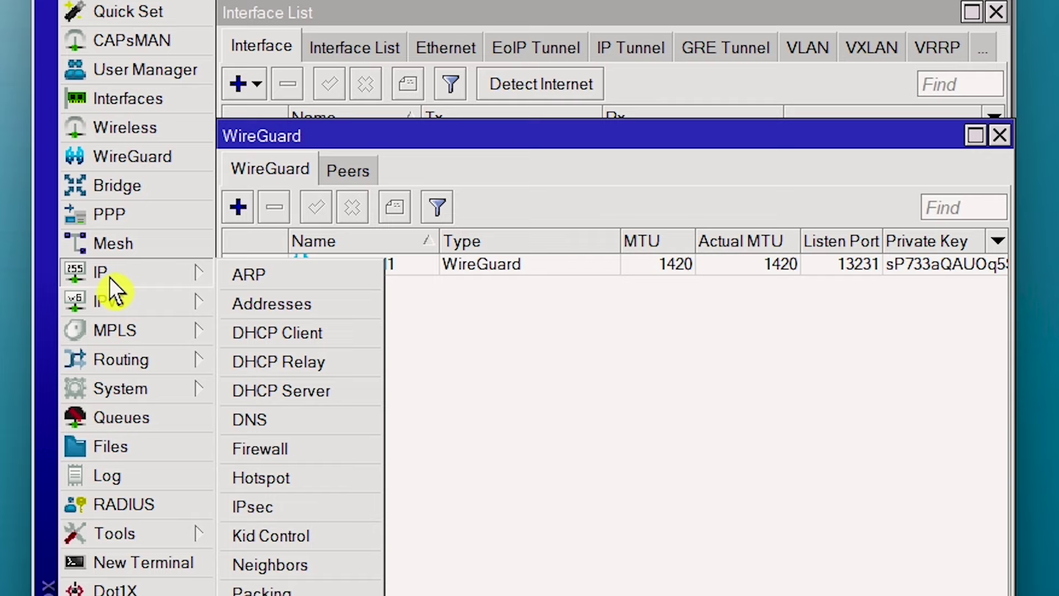
left_click(268, 309)
left_click_drag(403, 297, 388, 172)
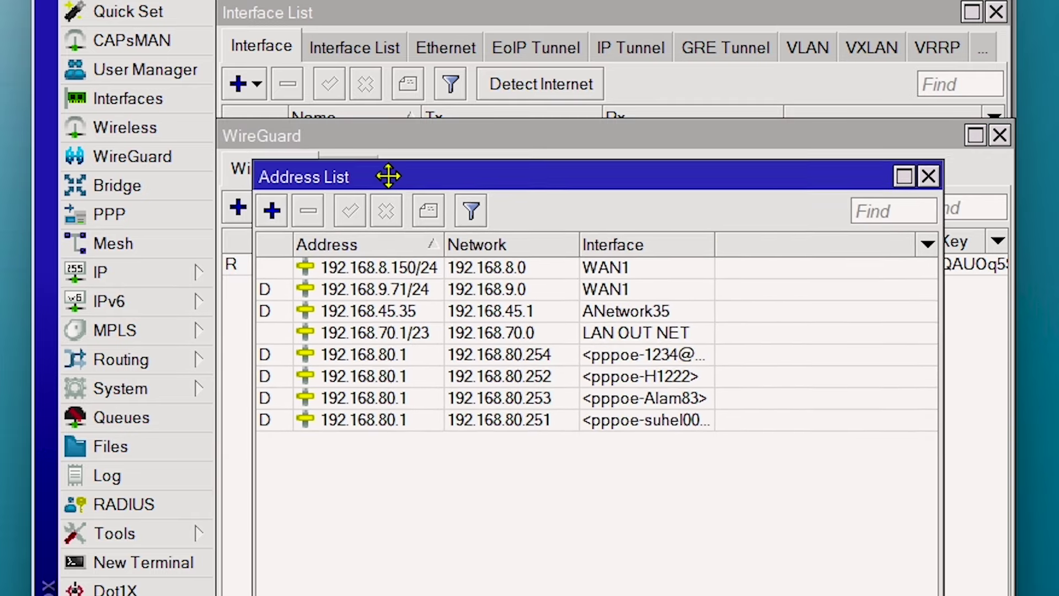
left_click(270, 207)
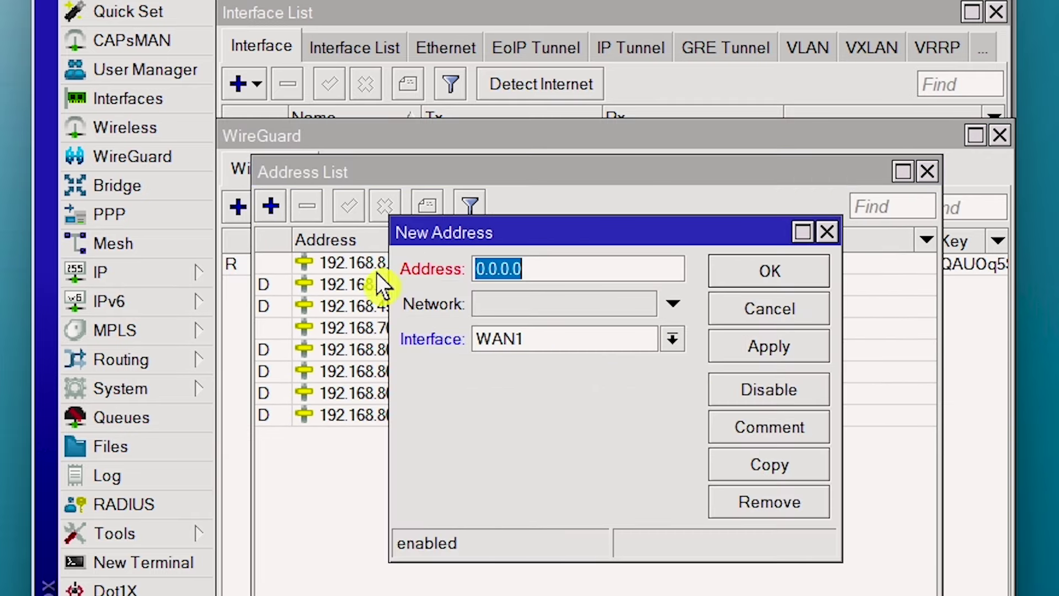
left_click_drag(386, 373, 252, 374)
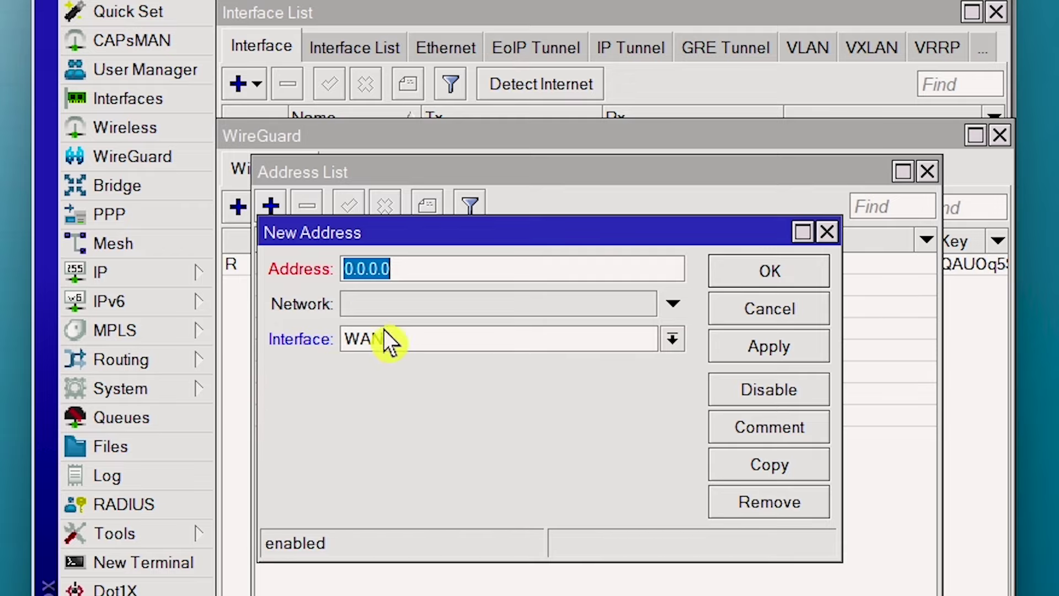
right_click(366, 270)
left_click(443, 355)
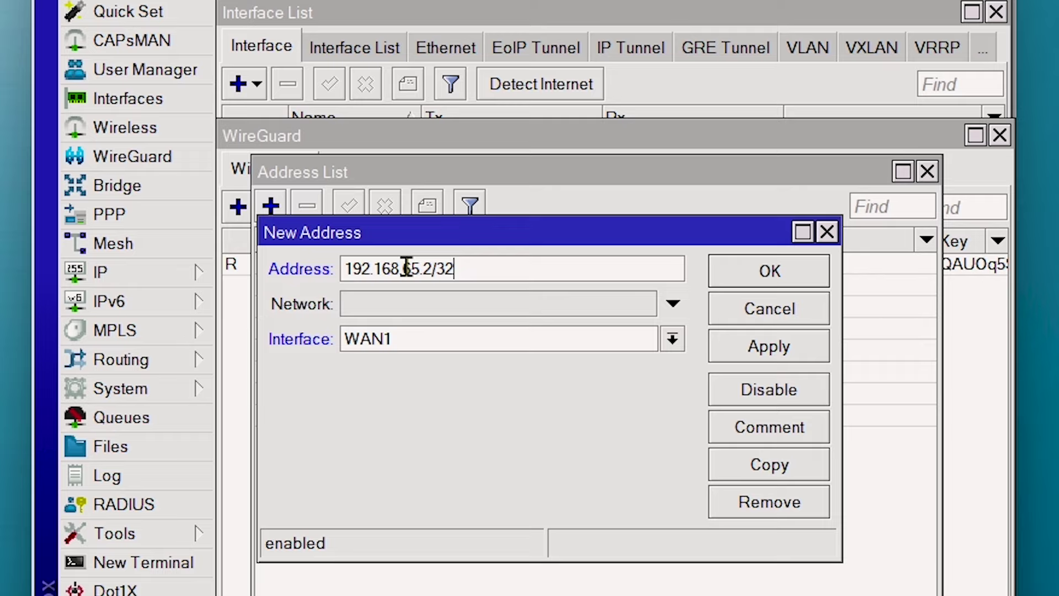
- Assign the new client address to the wireguard1 interface and save the entry
left_click(672, 338)
left_click(434, 516)
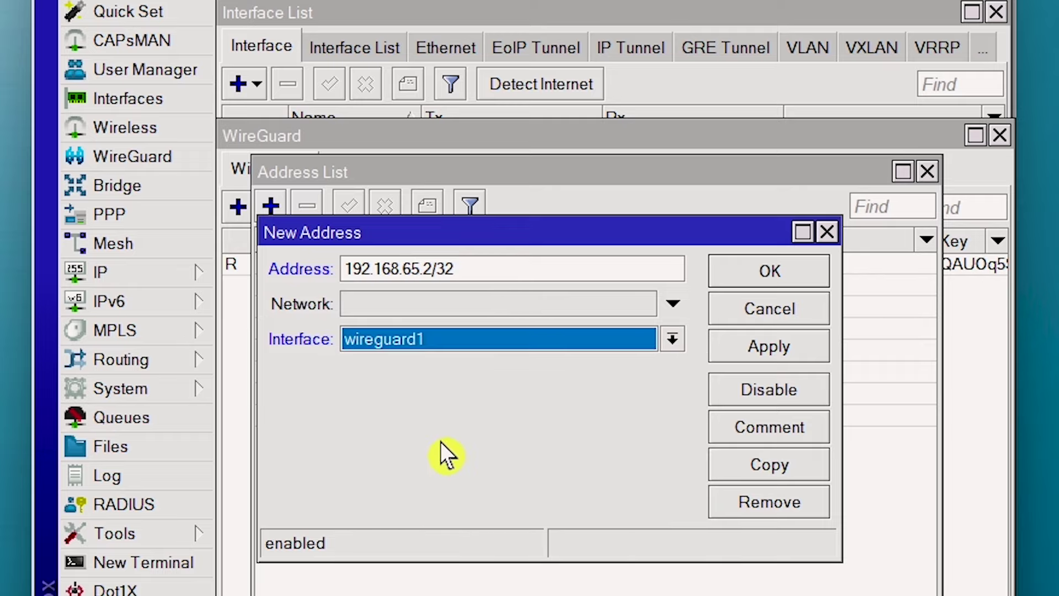
left_click(771, 350)
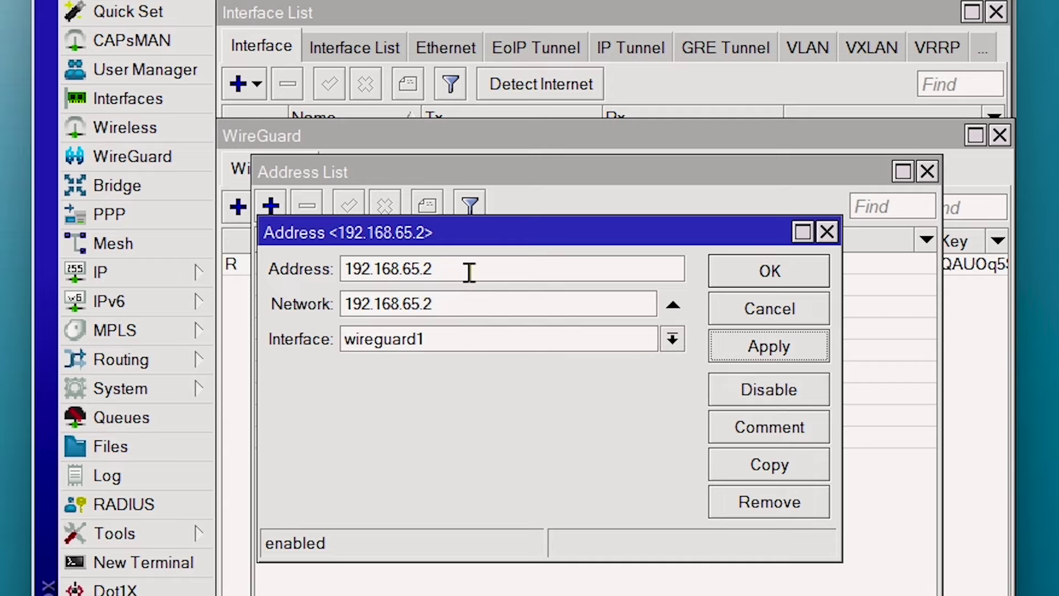
left_click(740, 277)
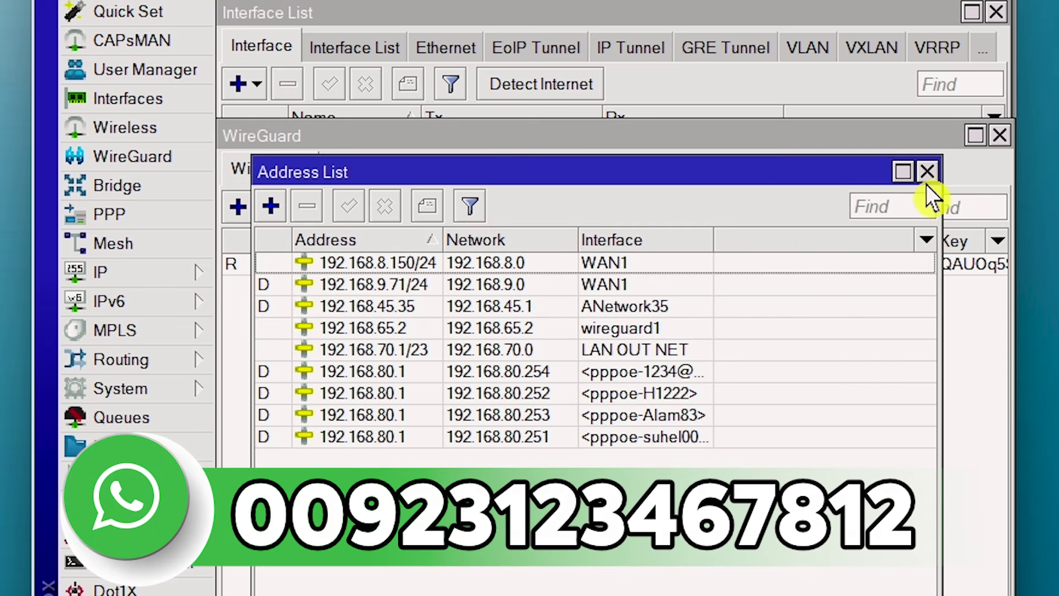
- Start a new WireGuard peer on the server router with its existing WireGuard interface and enlarge the peer window
left_click(926, 171)
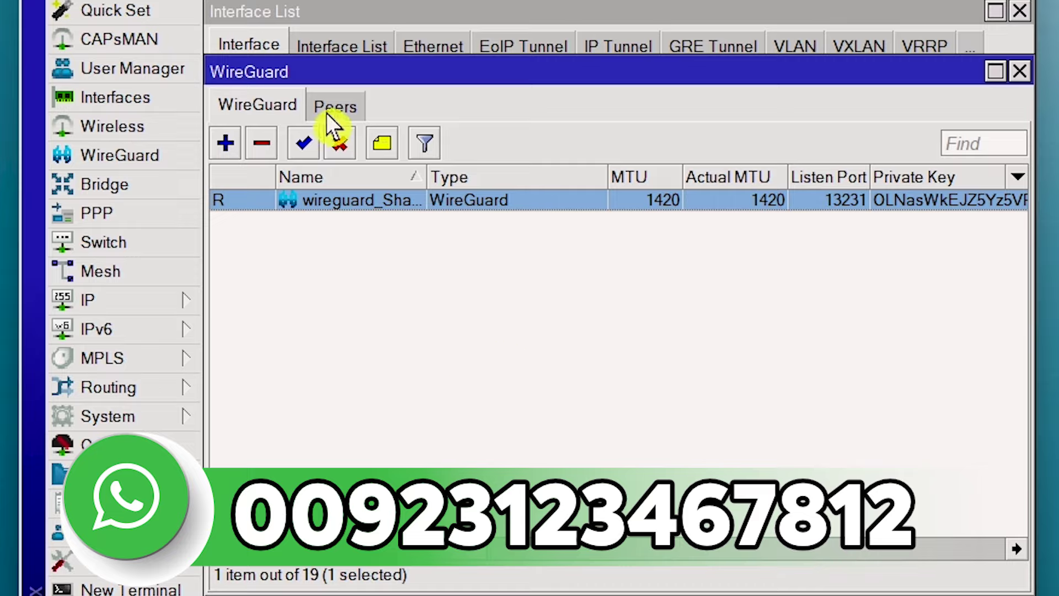
left_click(348, 108)
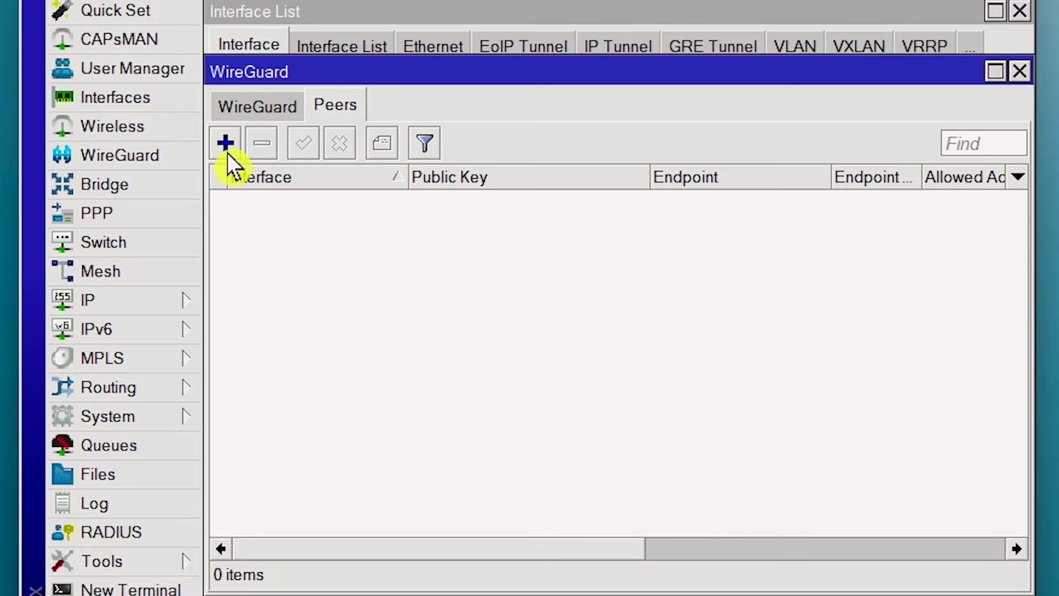
left_click(226, 143)
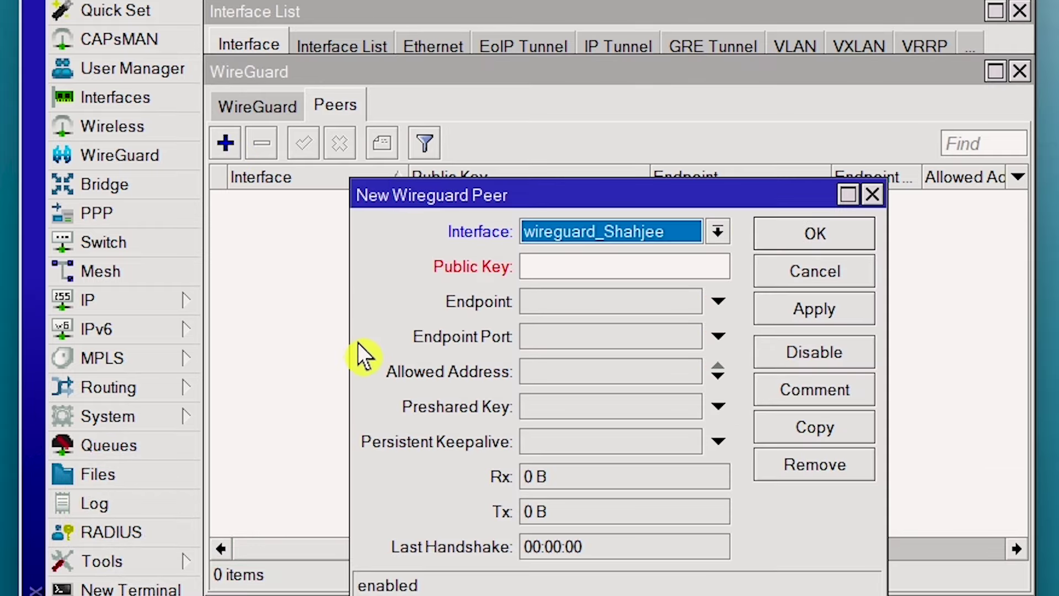
left_click_drag(348, 331, 215, 293)
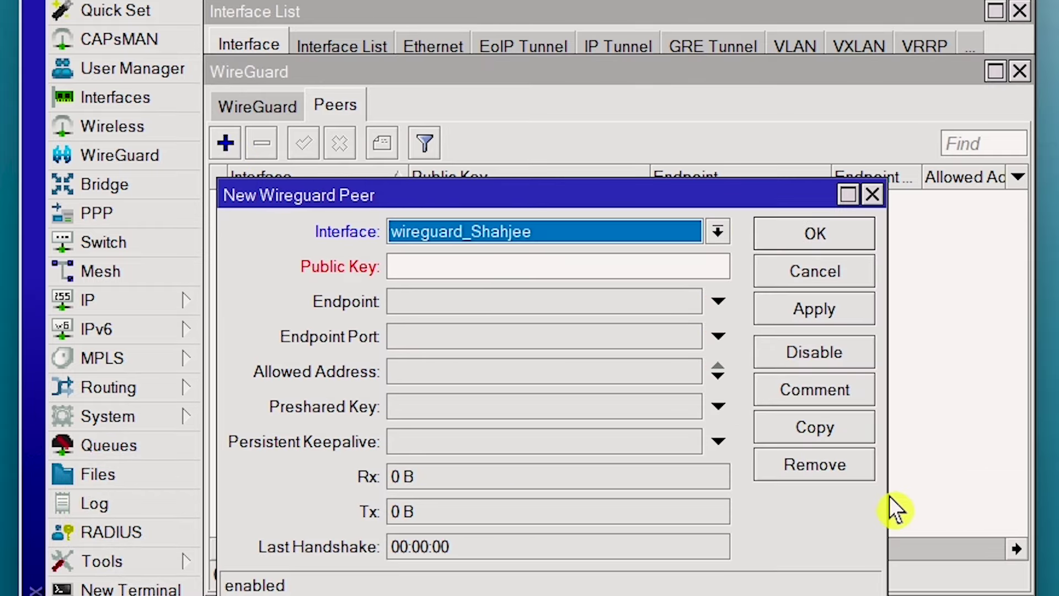
left_click_drag(882, 494, 1001, 491)
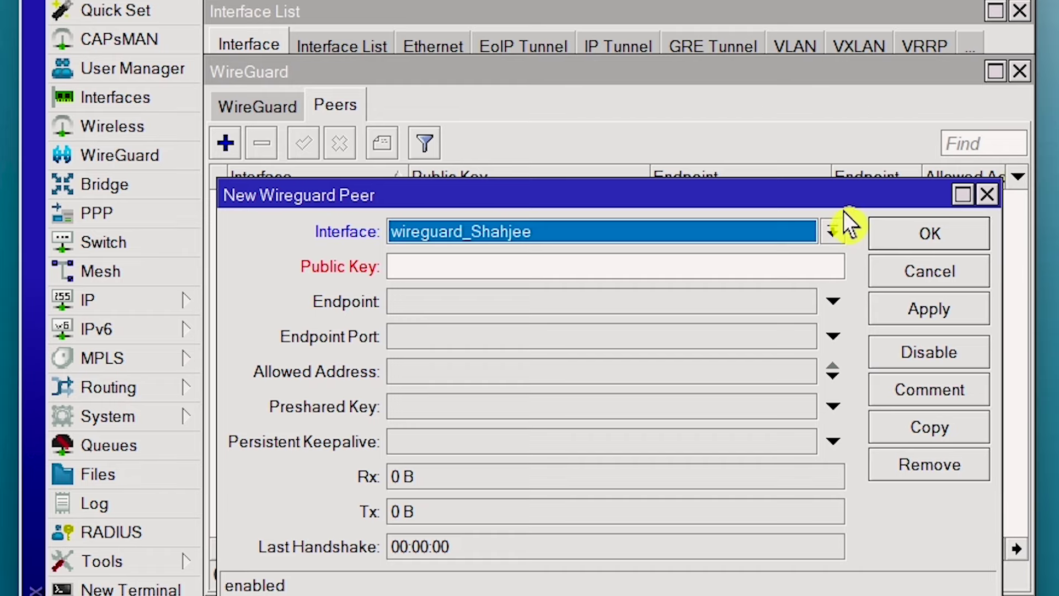
left_click_drag(839, 195, 841, 137)
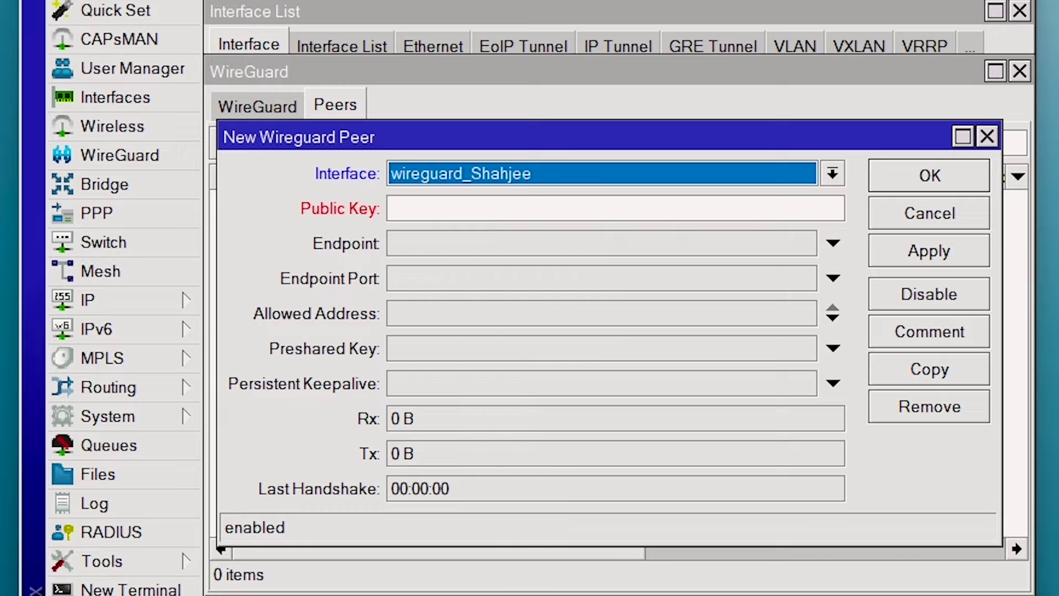
- Copy the client's public key from the notes into the new peer's Public Key and enable its Endpoint Port for editing
key("Tab")
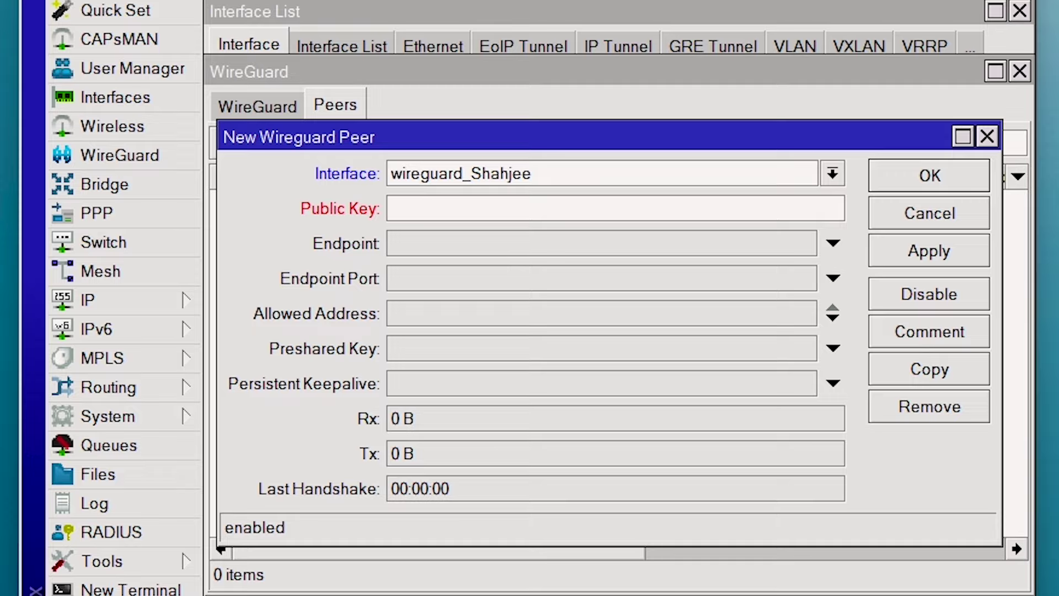
right_click(120, 275)
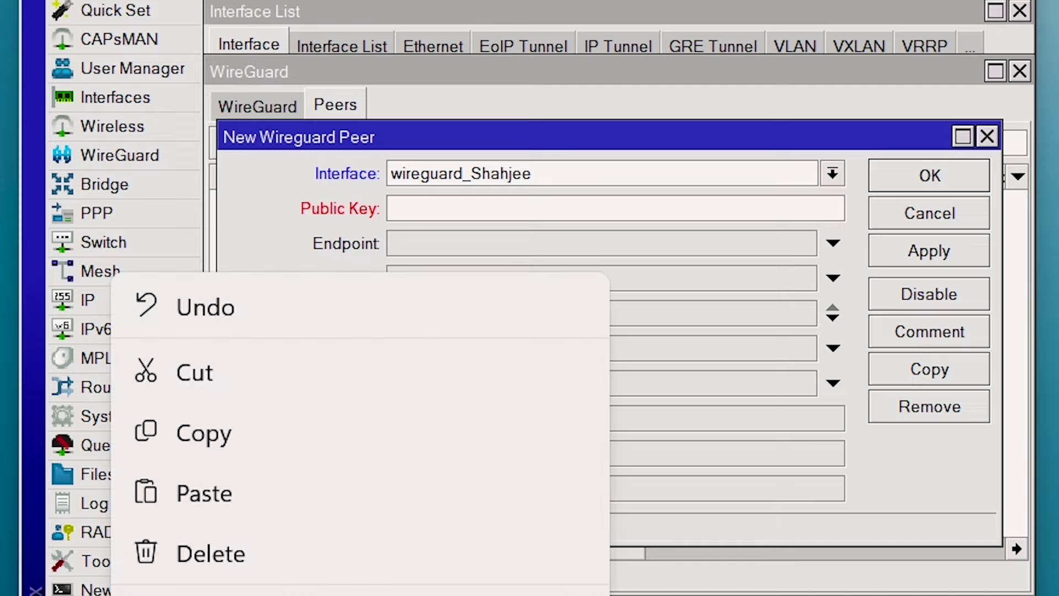
left_click(259, 436)
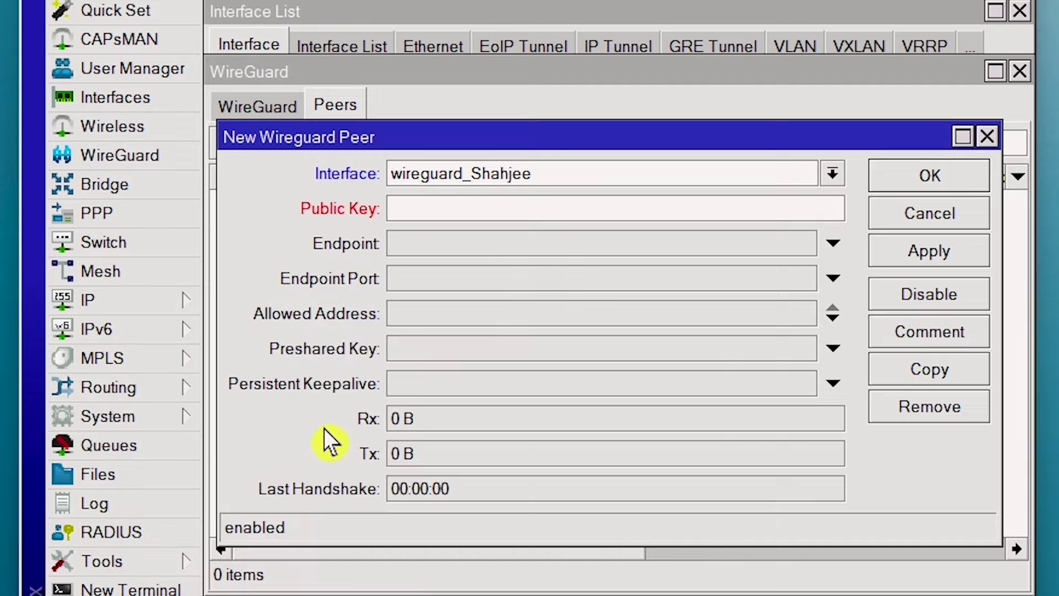
right_click(457, 208)
left_click(548, 294)
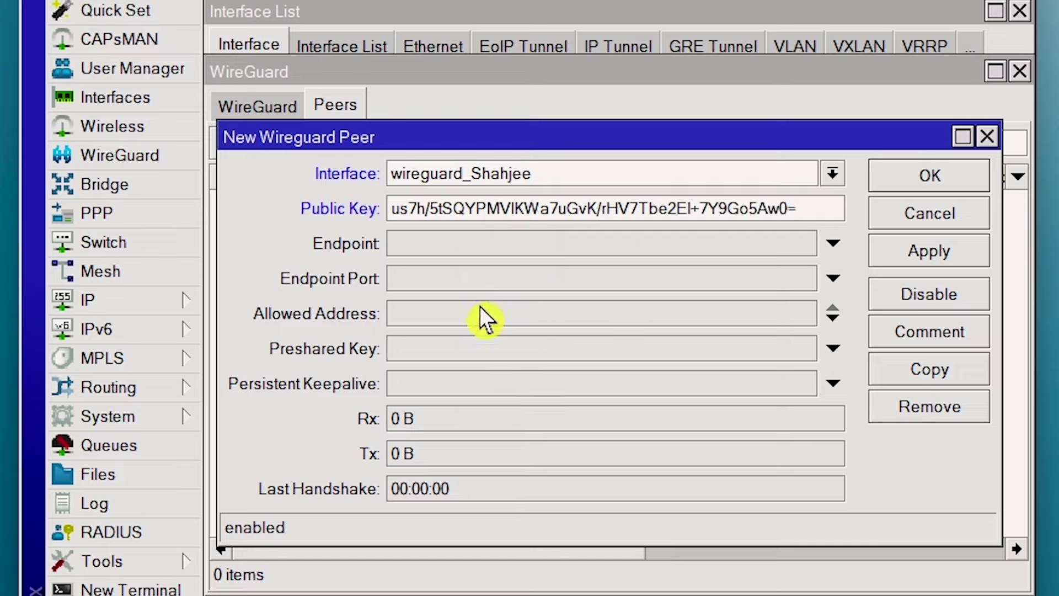
left_click(441, 283)
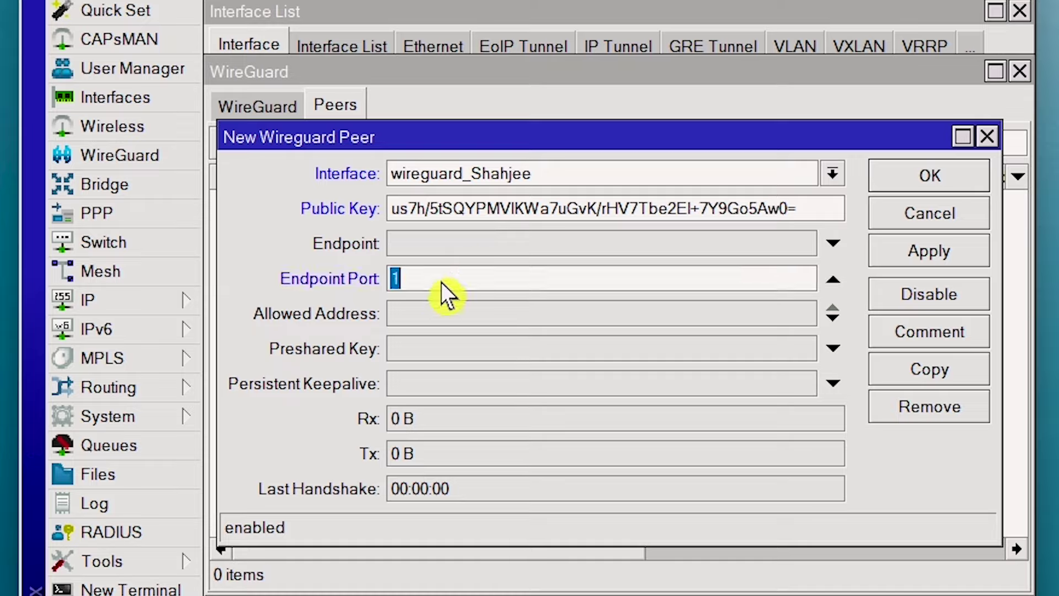
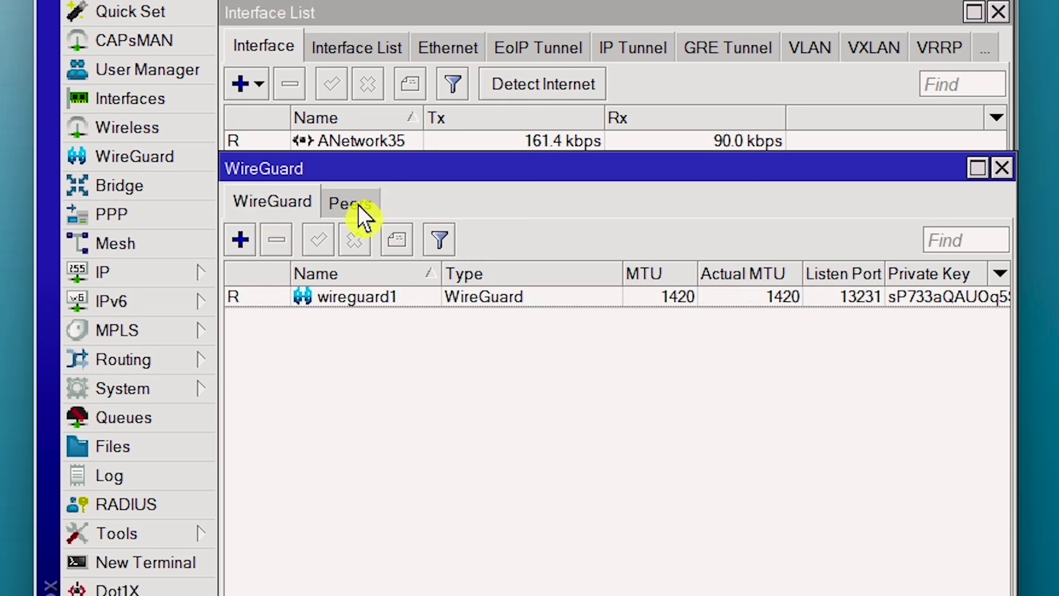
- Open the first entry in the client router's WireGuard peer list
left_click(356, 204)
double_click(364, 303)
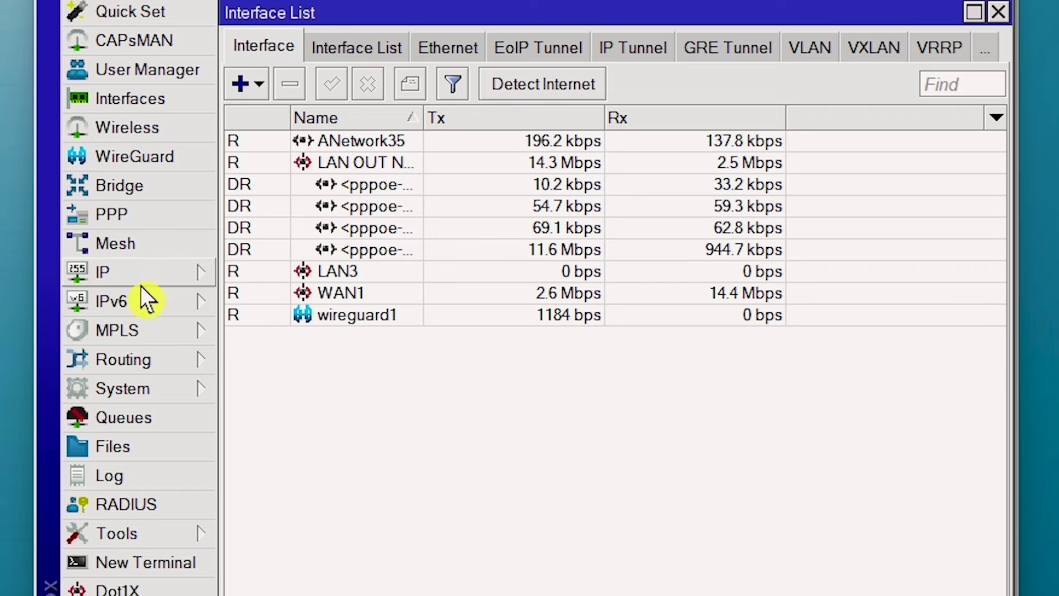
- Show the client router's firewall mangle rules and check the blank new-rule form without saving a rule
left_click(126, 278)
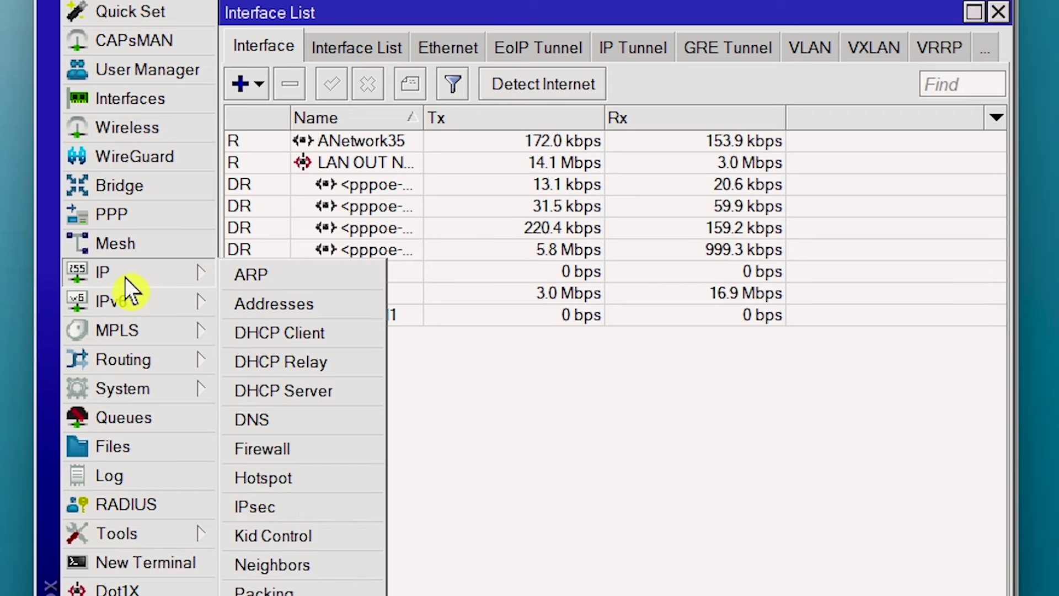
left_click(308, 453)
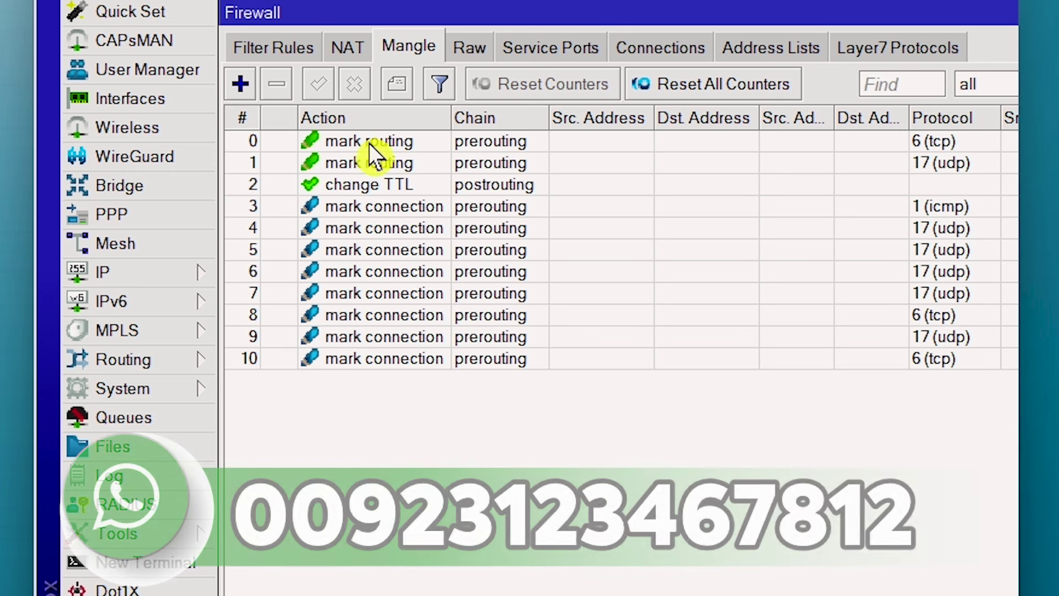
left_click(349, 54)
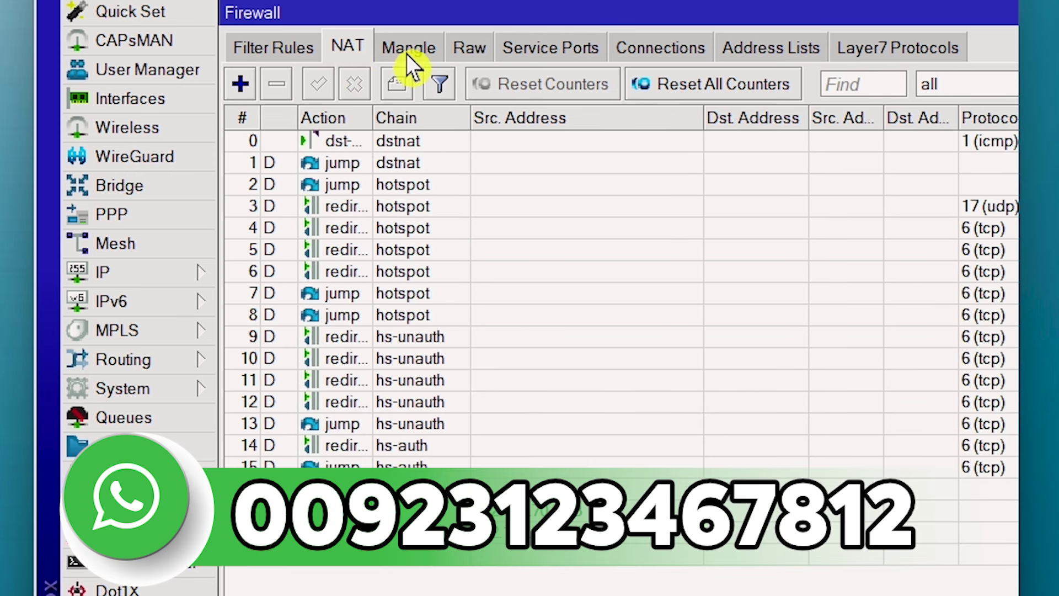
left_click(409, 51)
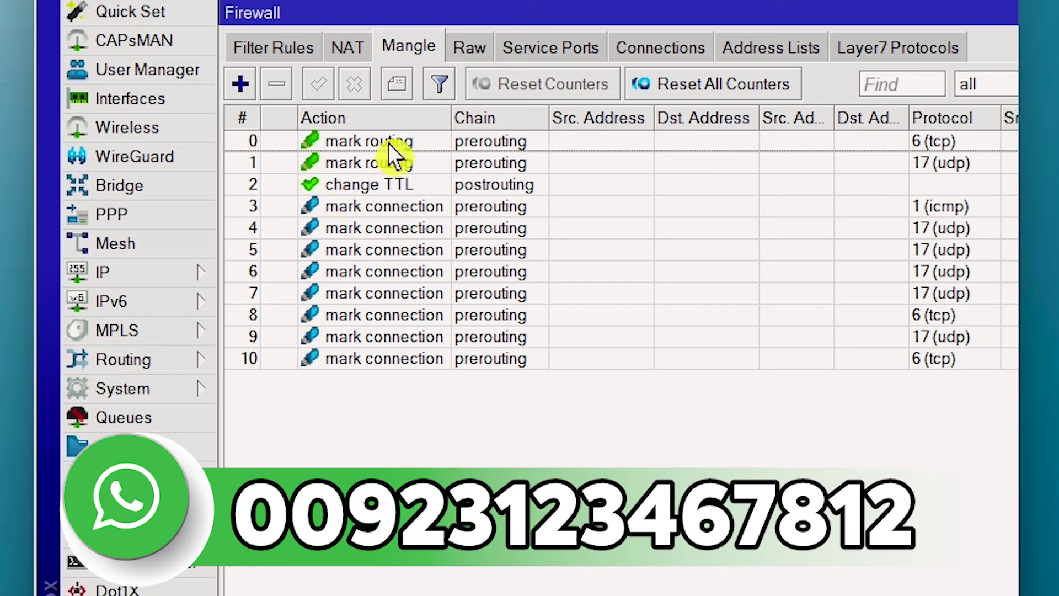
left_click(244, 87)
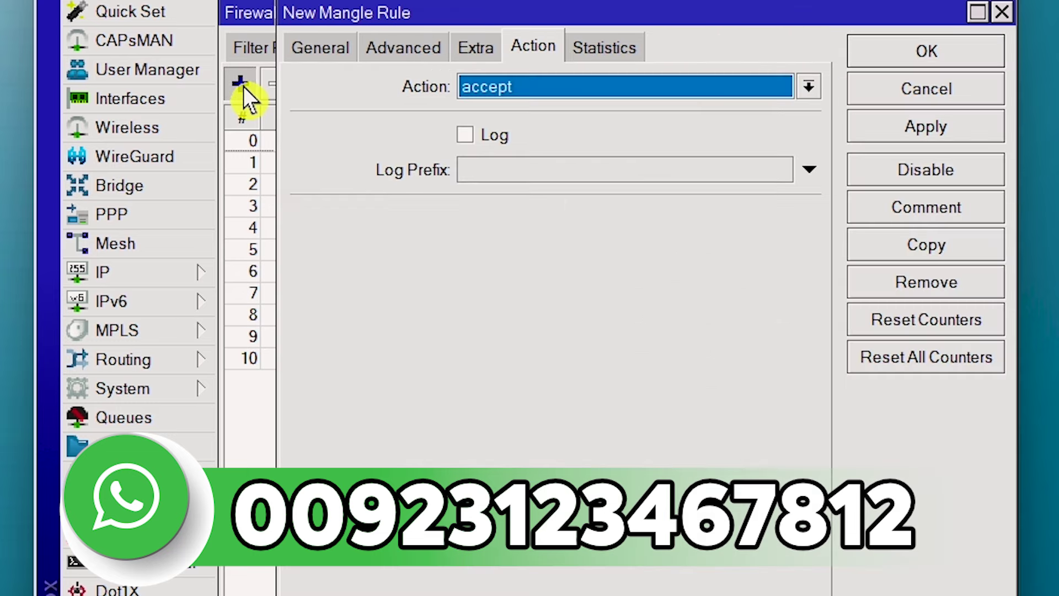
left_click(1000, 13)
- Open the first mark routing mangle rule and review its general matching and action settings
double_click(342, 143)
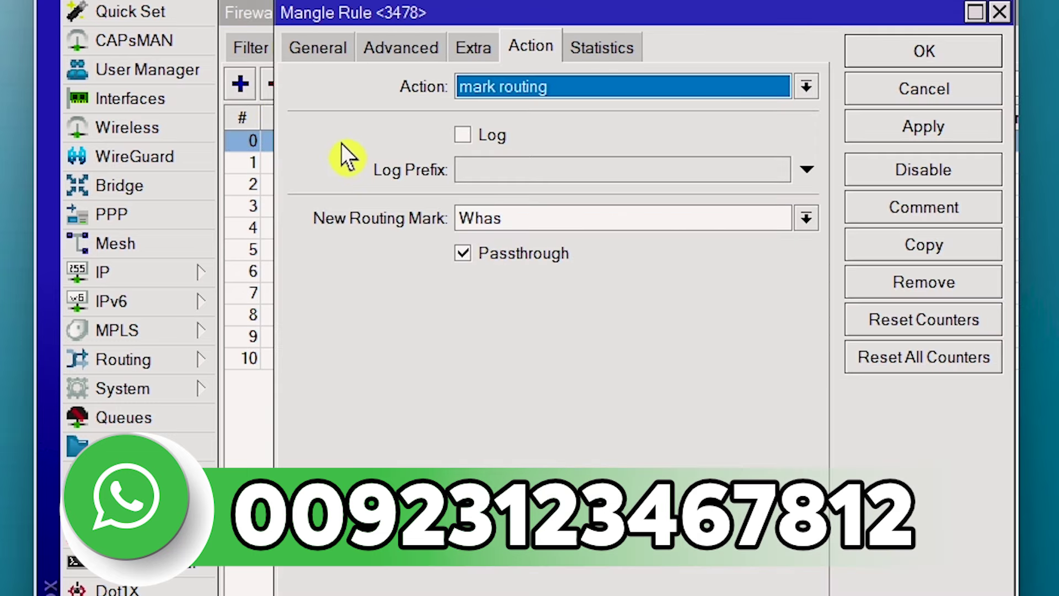
left_click(310, 49)
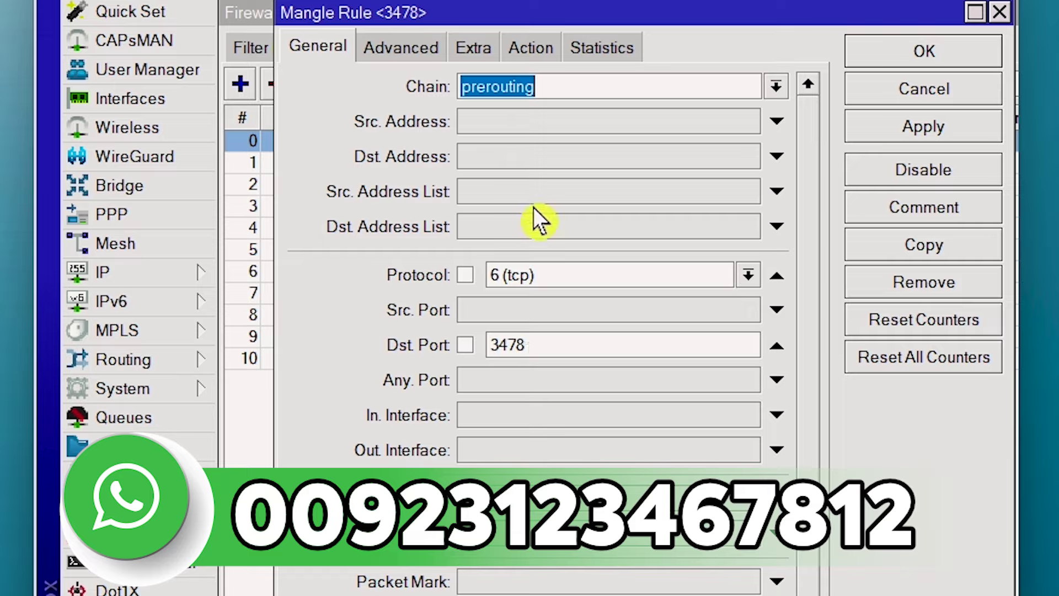
left_click(538, 46)
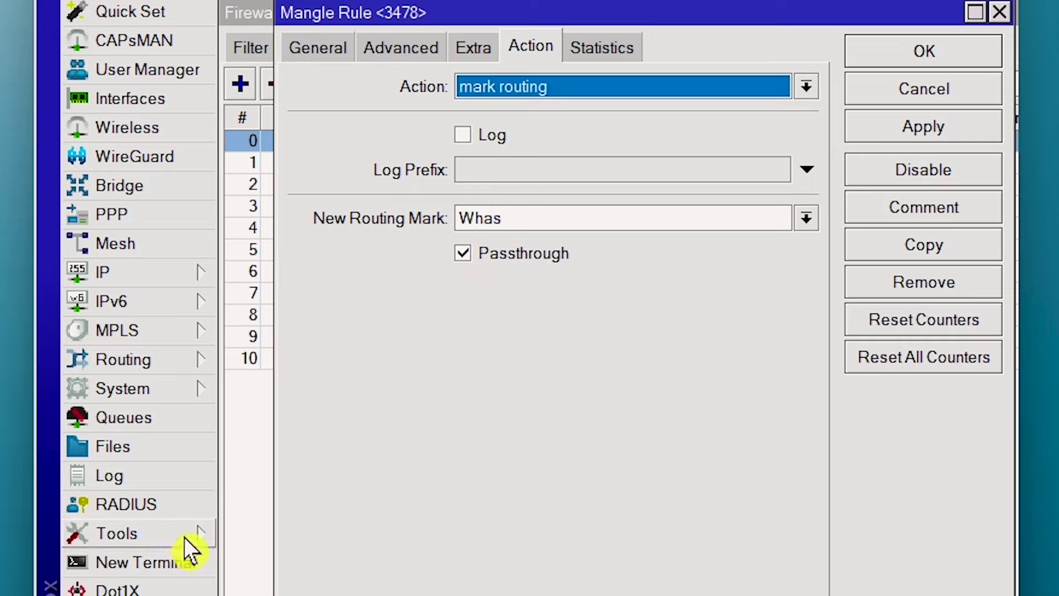
- Open the Whas routing table, review its name and FIB setting, and close the routing tables
left_click(128, 361)
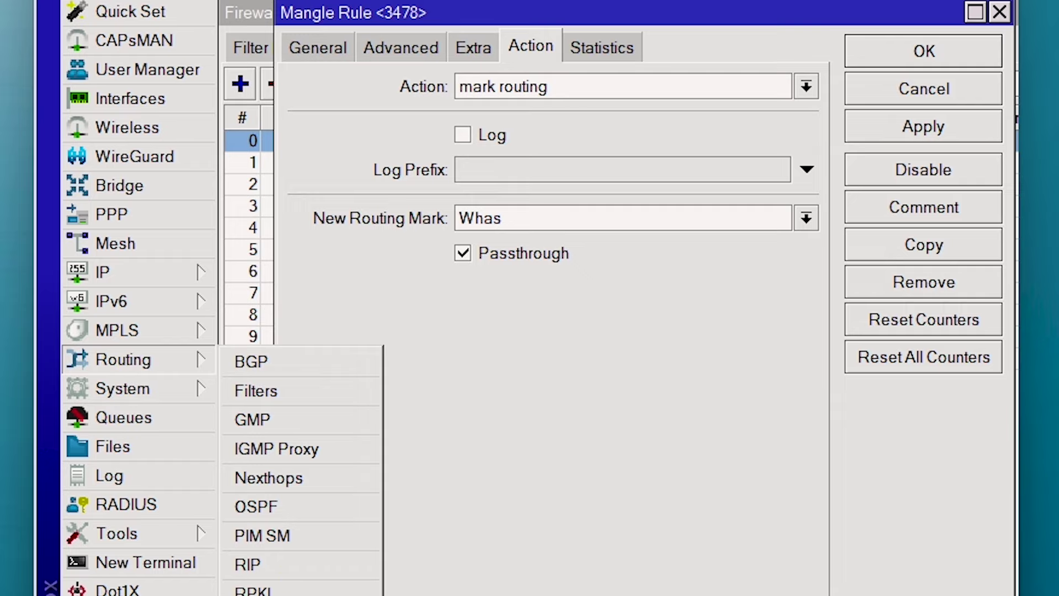
left_click(265, 593)
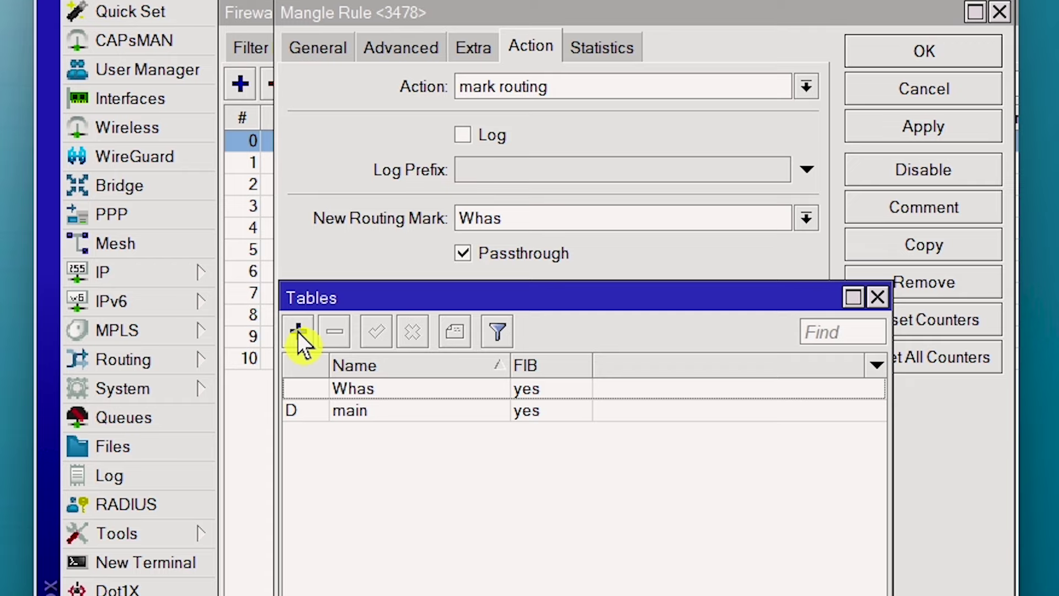
double_click(378, 392)
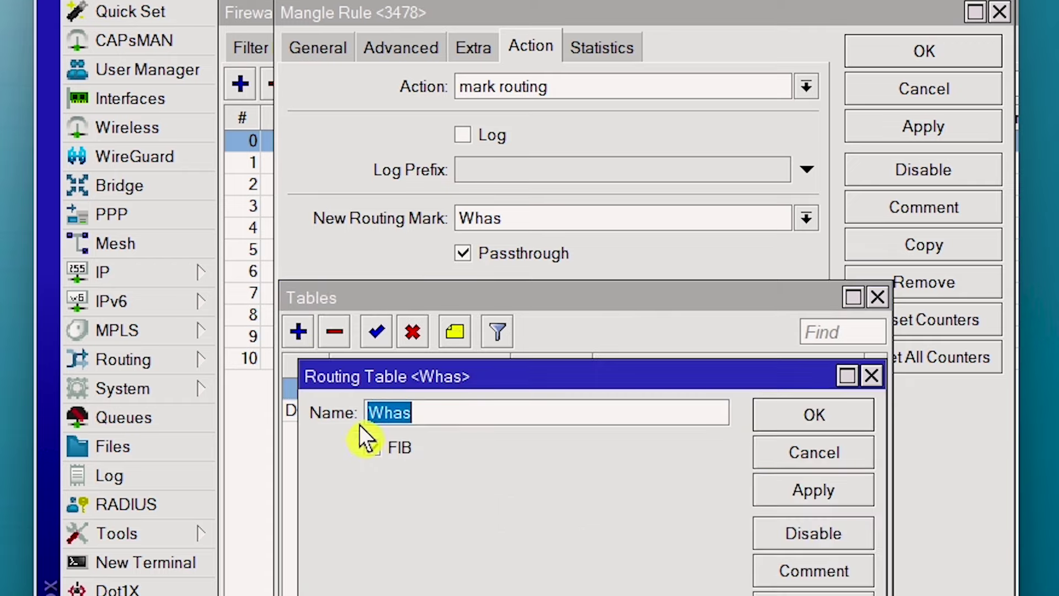
left_click_drag(506, 378, 541, 357)
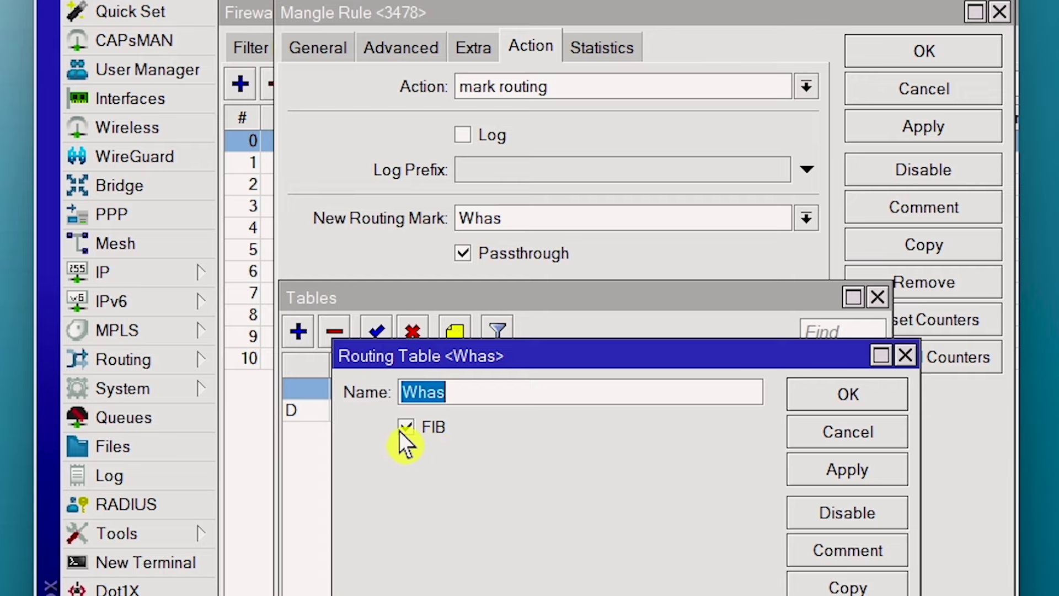
left_click(805, 397)
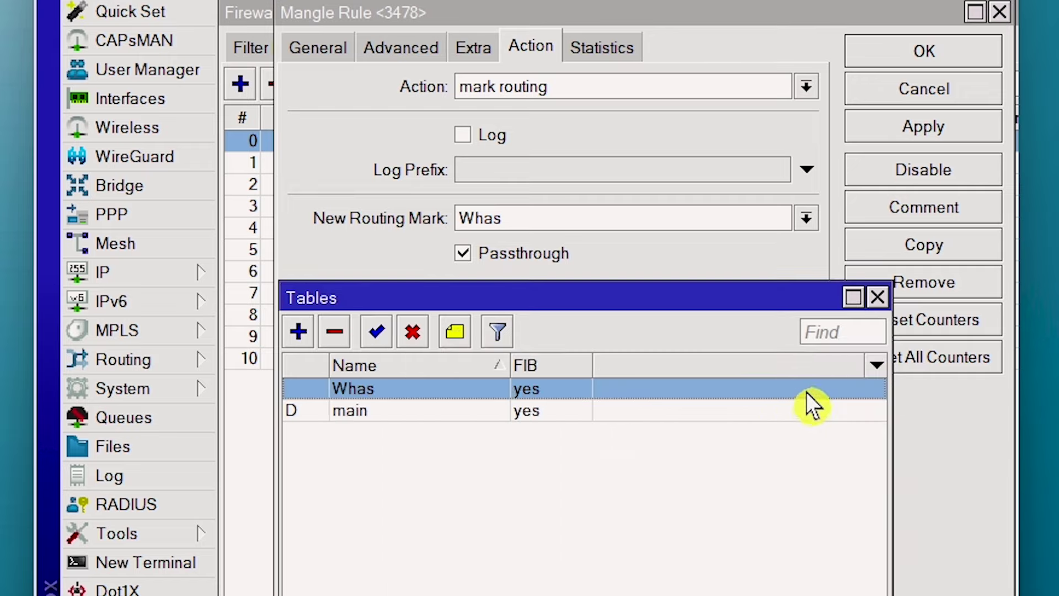
left_click(878, 297)
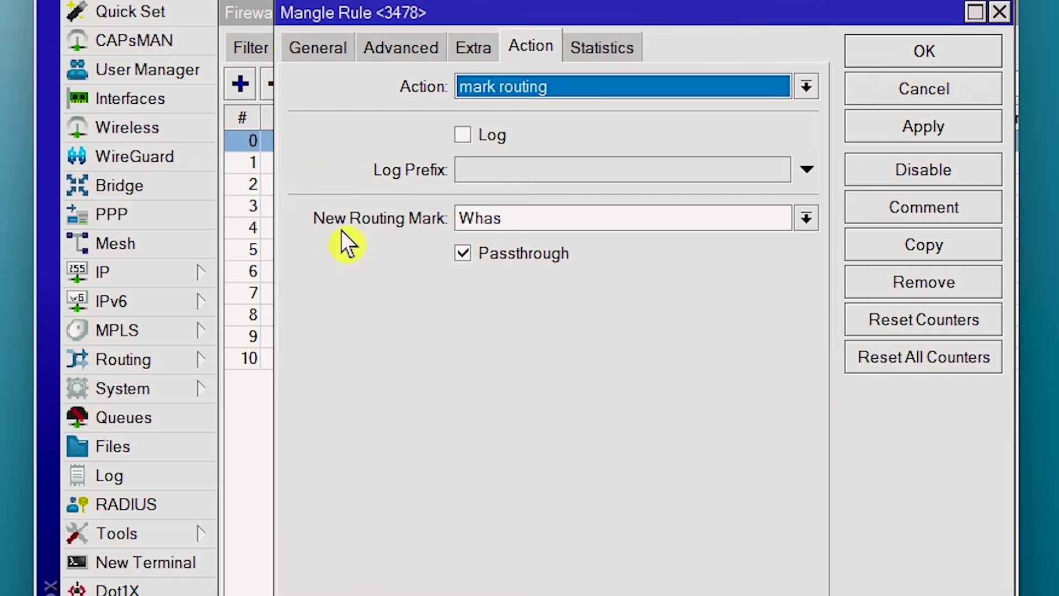
- Set the mangle rule's action to mark routing and its new routing mark to Whas
left_click(314, 49)
left_click(538, 55)
left_click(554, 94)
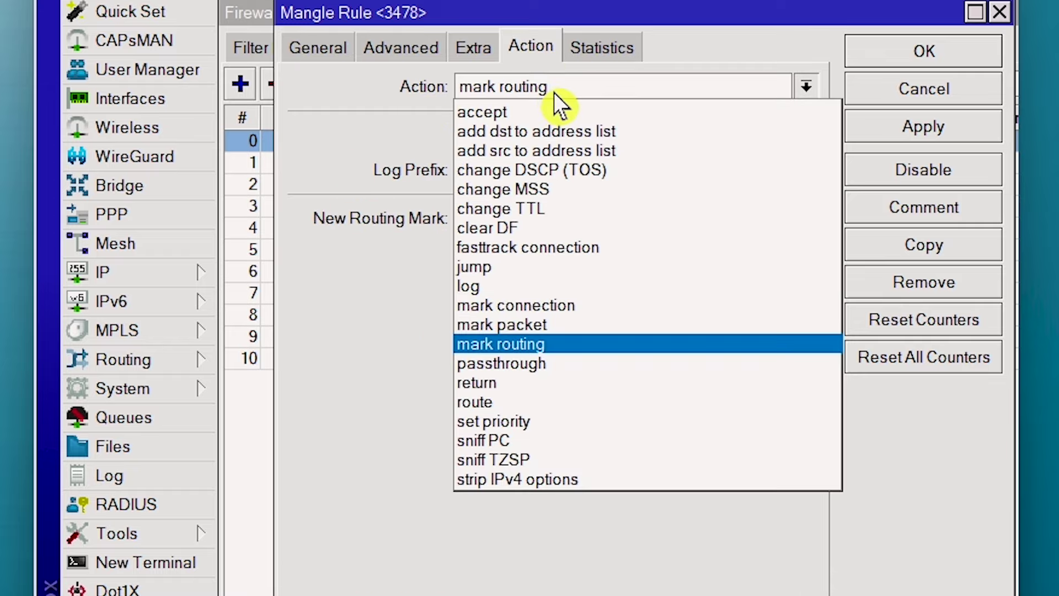
left_click(558, 343)
left_click(805, 219)
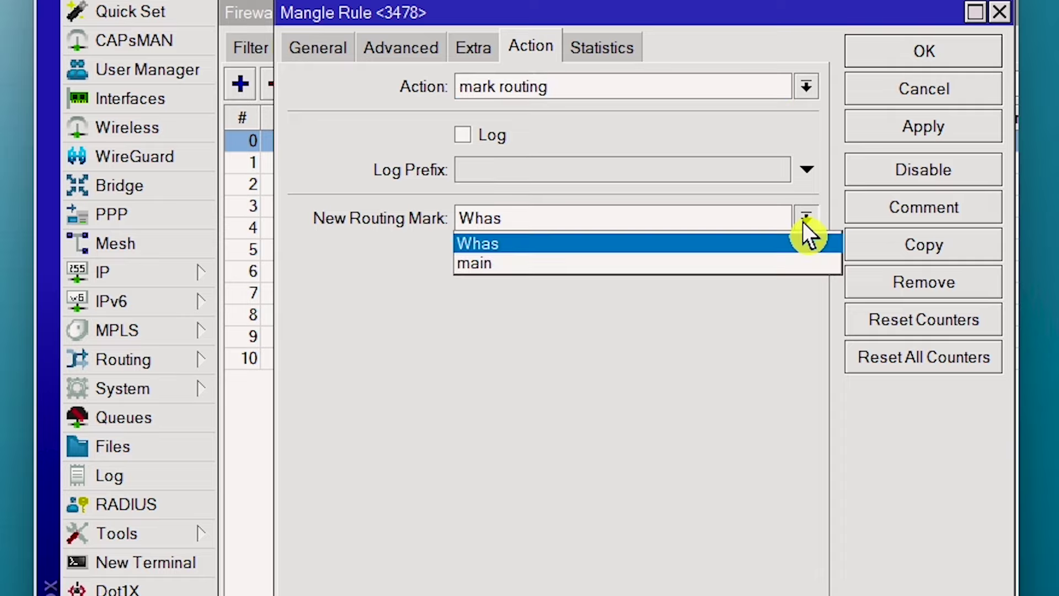
left_click(488, 246)
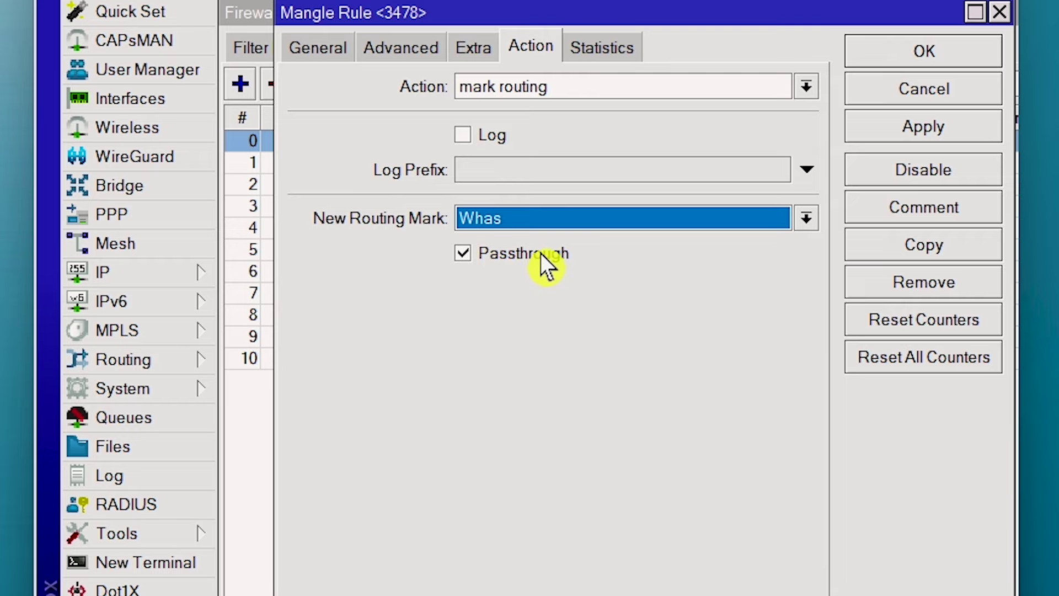
- Confirm the comment TCP on the mangle rule, apply the rule and recheck its settings
left_click(881, 215)
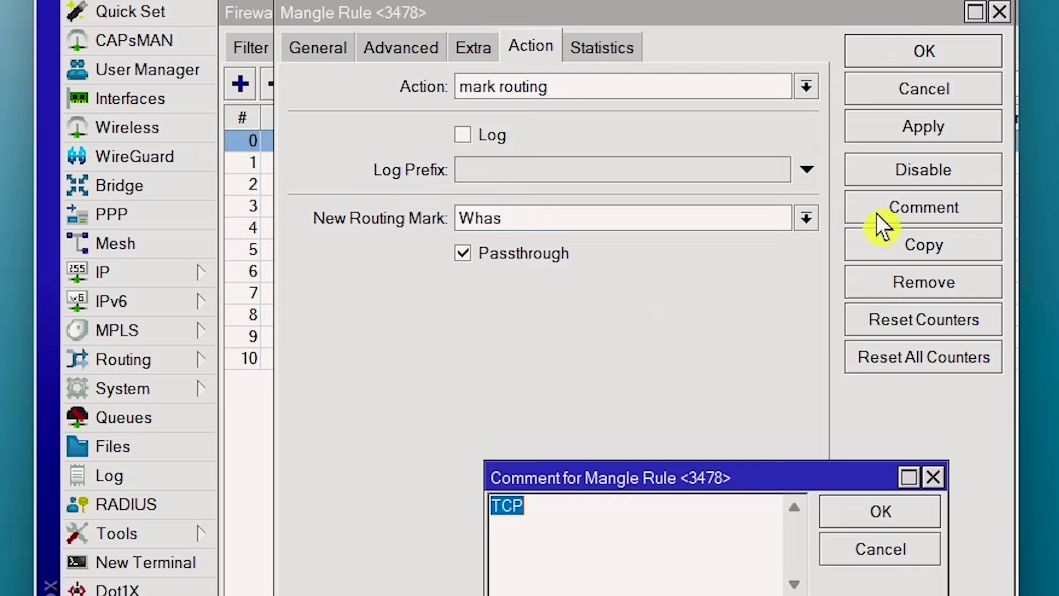
left_click(839, 516)
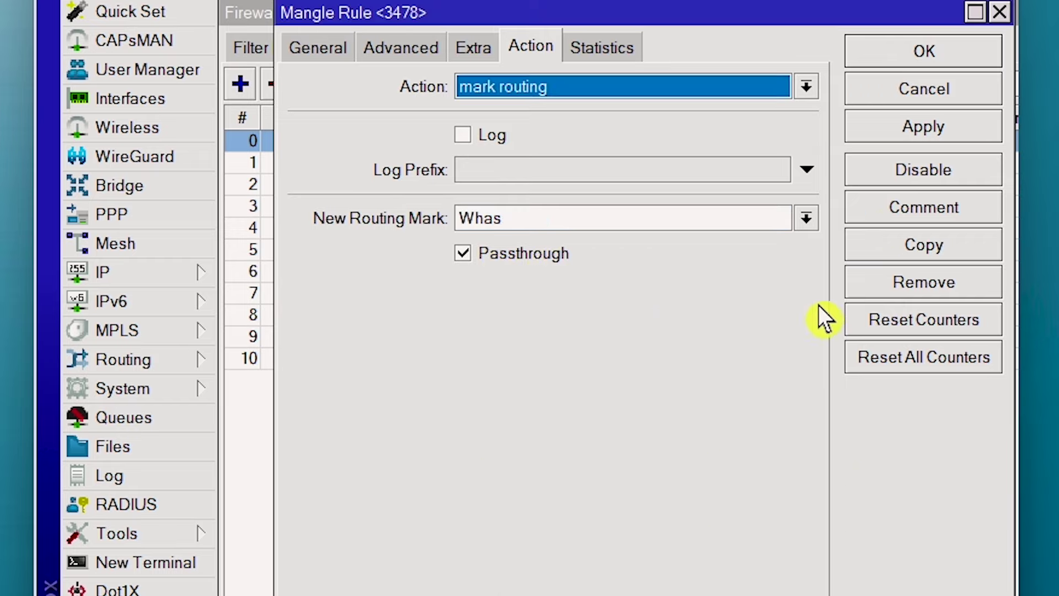
left_click(888, 131)
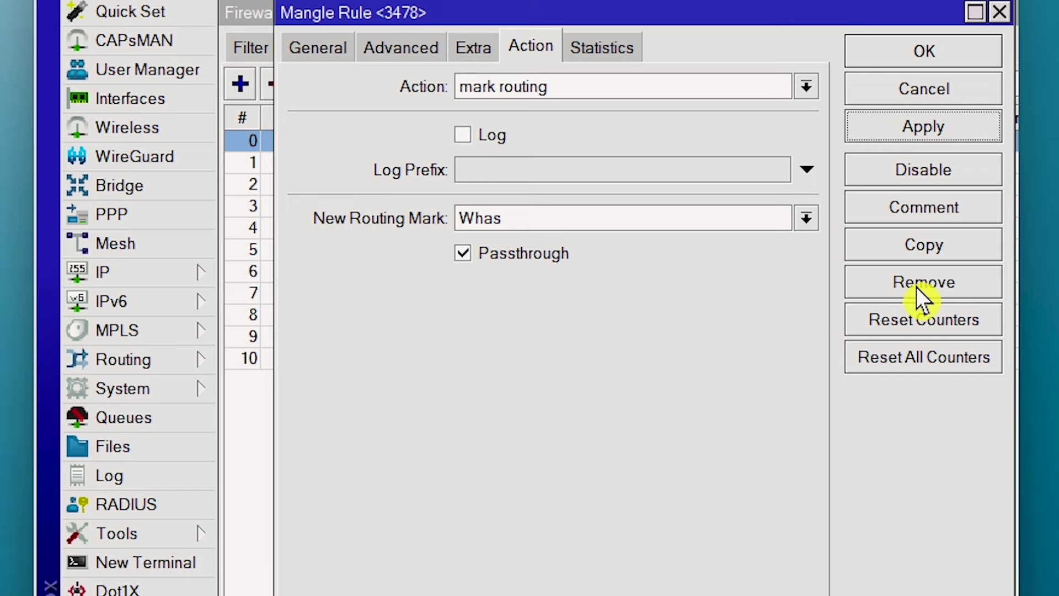
left_click(314, 46)
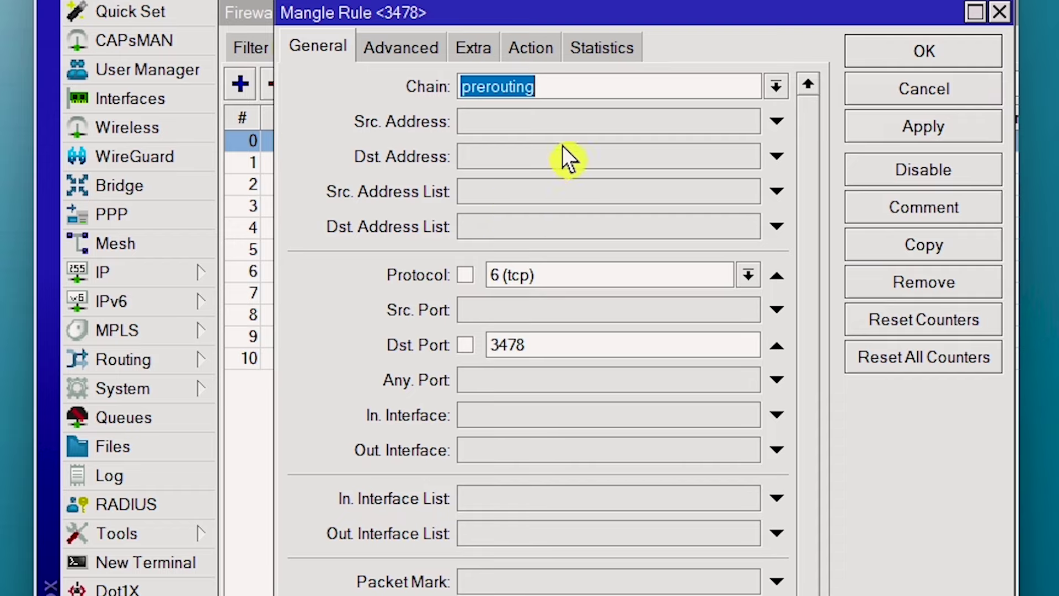
left_click(527, 50)
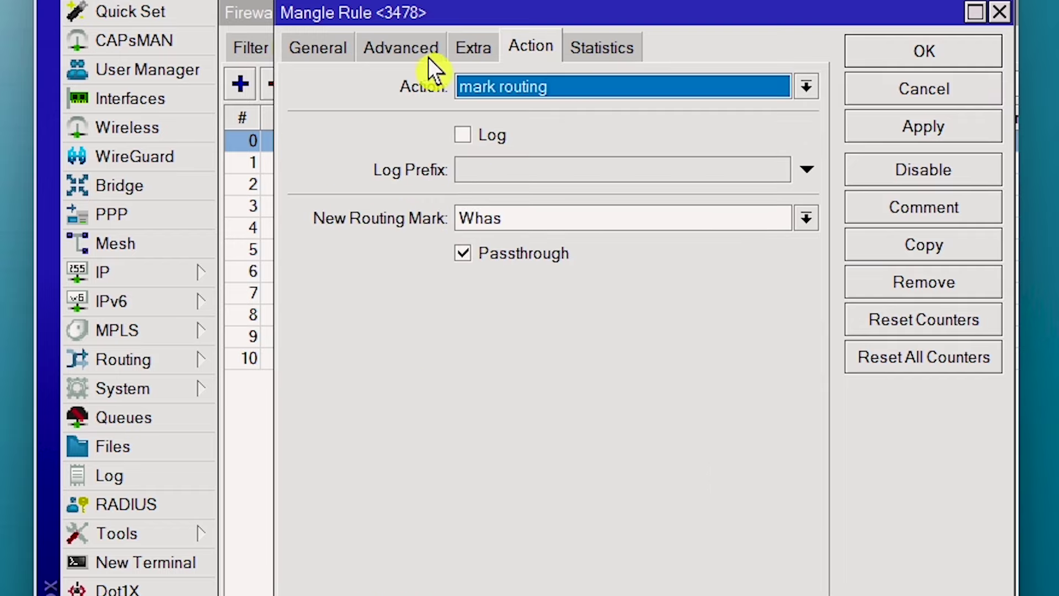
left_click(321, 47)
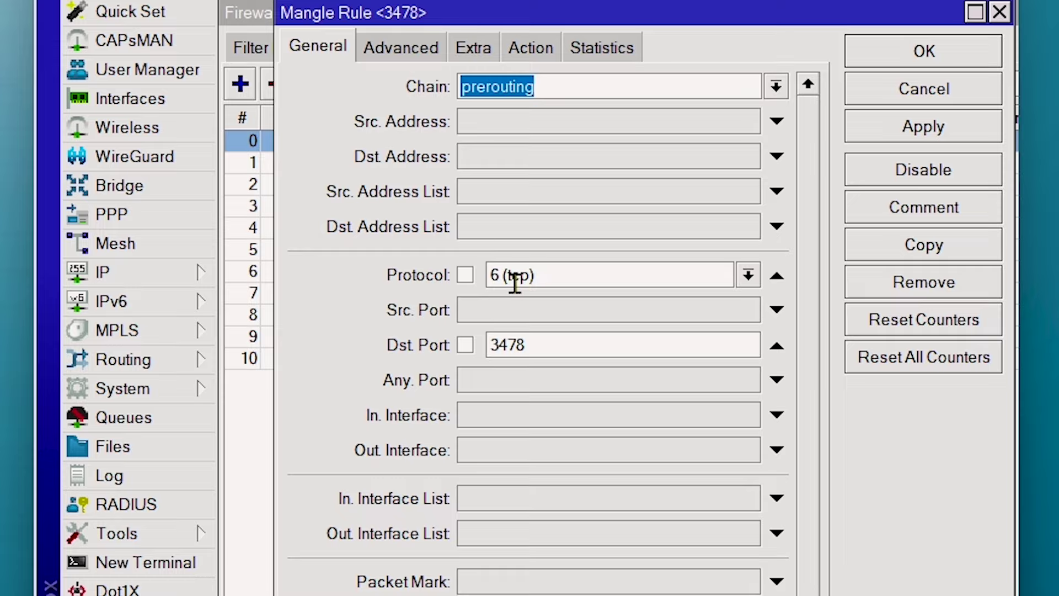
left_click(748, 276)
left_click(586, 455)
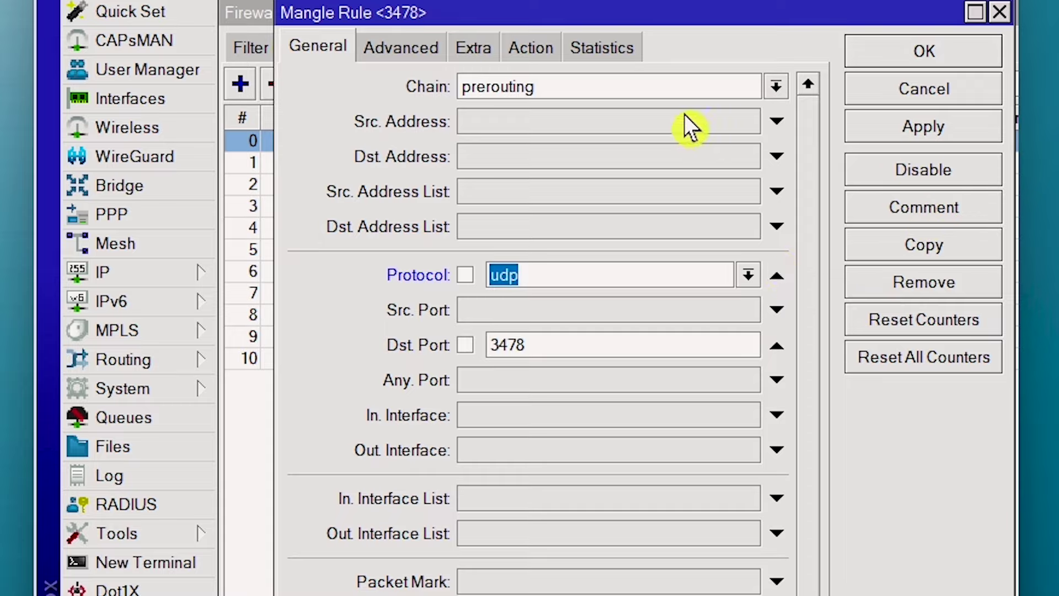
left_click(530, 49)
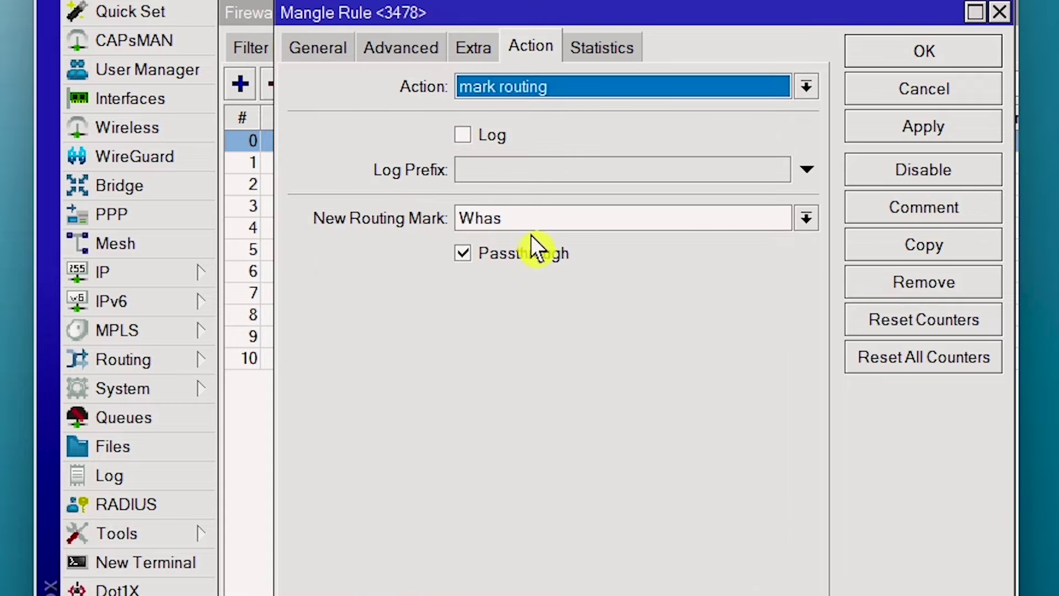
left_click(995, 13)
- Review the action and general matching settings of the second mark routing mangle rule, and close the firewall window
double_click(395, 164)
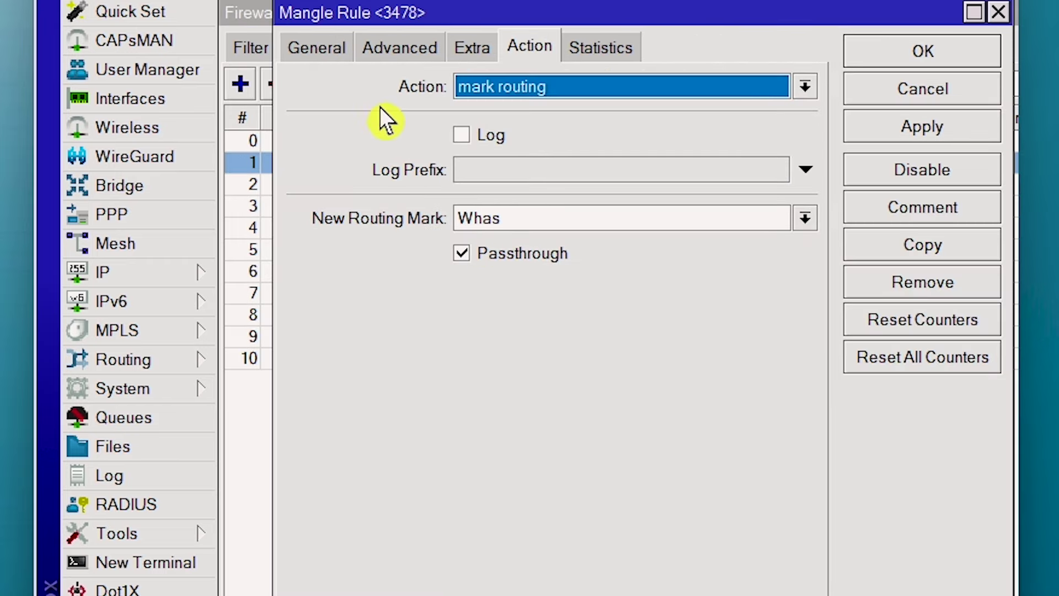
left_click(299, 50)
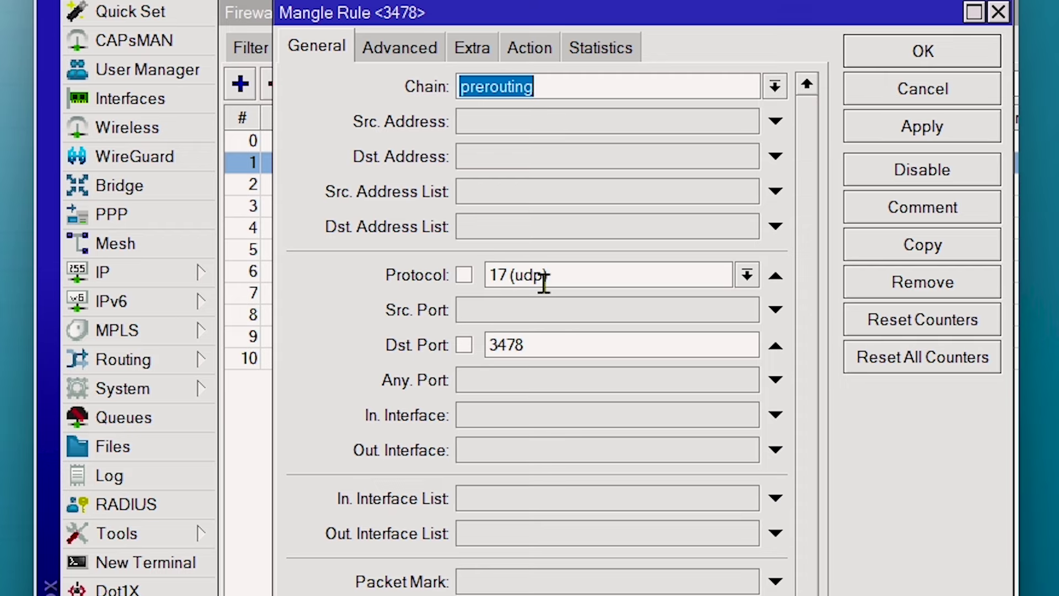
left_click(898, 57)
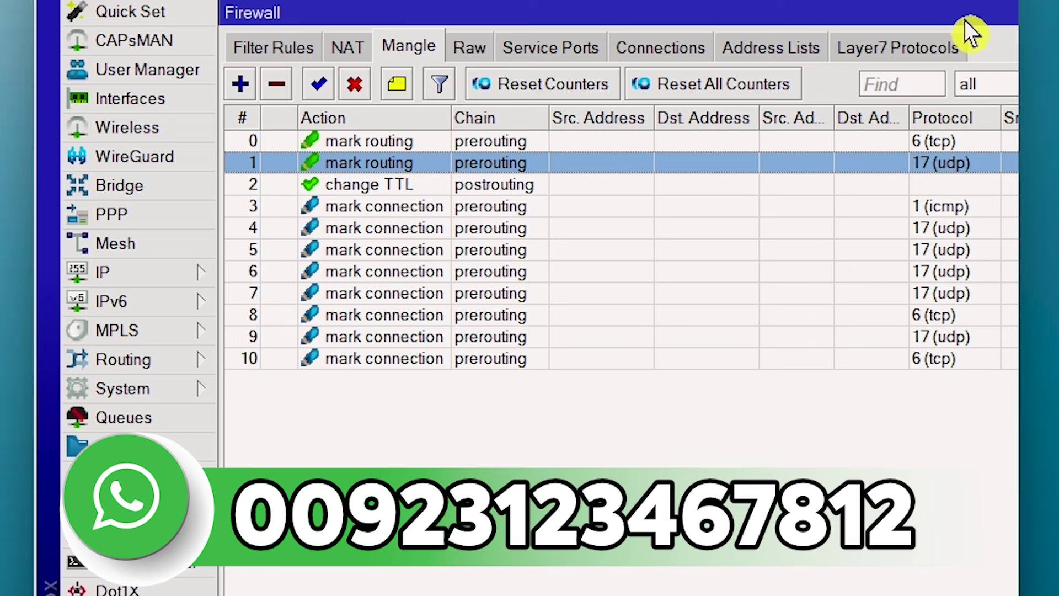
left_click_drag(962, 17, 701, 50)
left_click(805, 44)
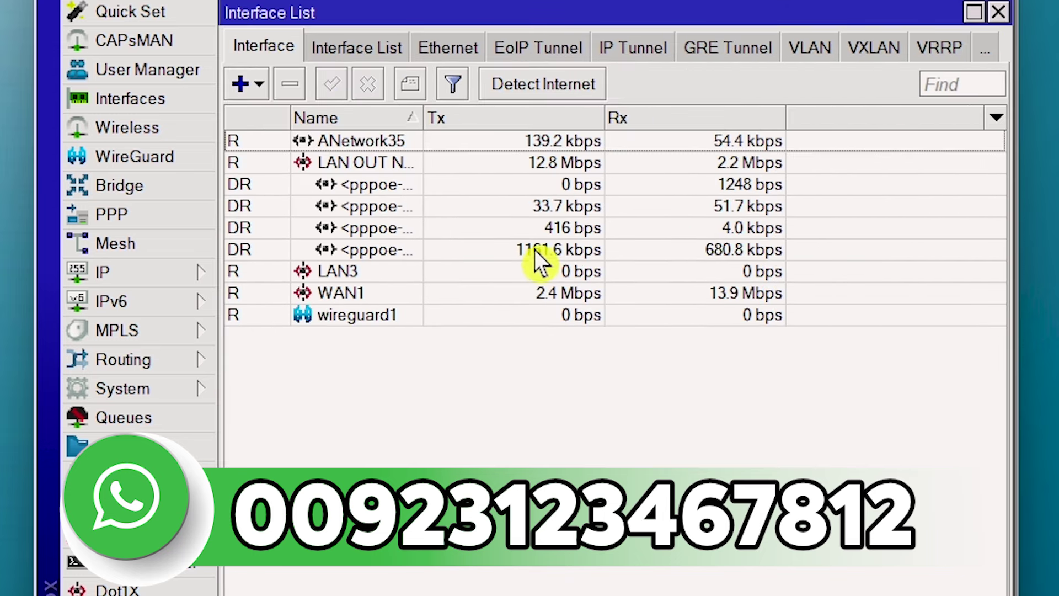
- Copy the name of the wireguard1 interface from its settings and close them
left_click(154, 274)
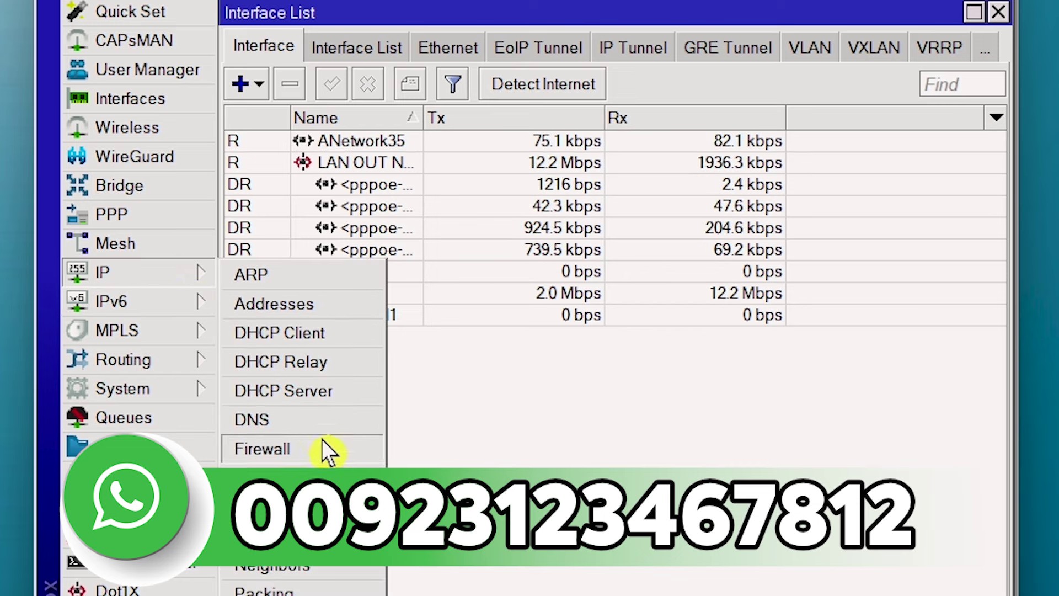
left_click(265, 593)
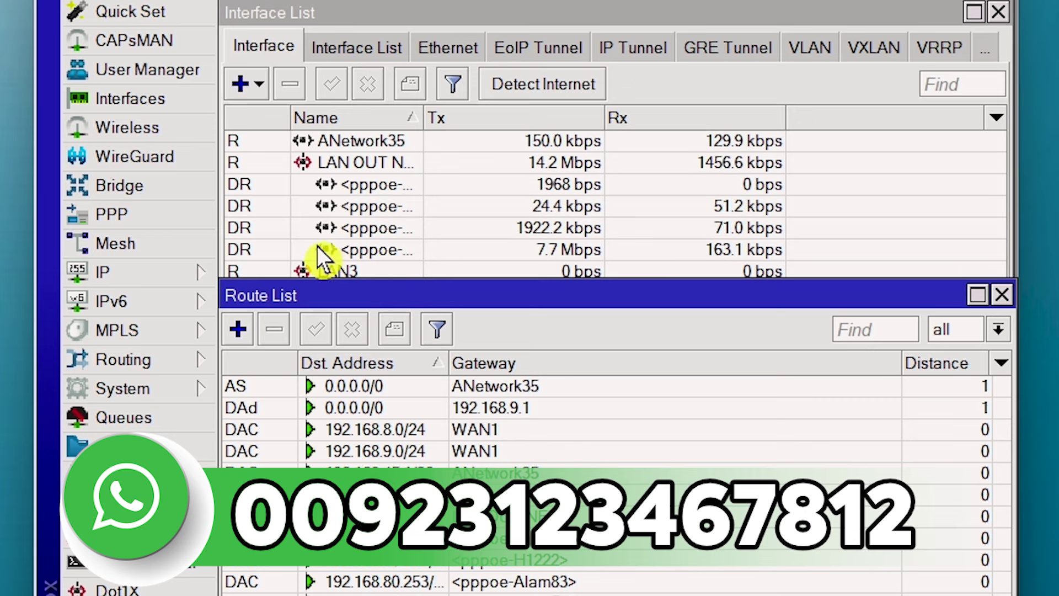
left_click(288, 223)
left_click(365, 316)
double_click(365, 317)
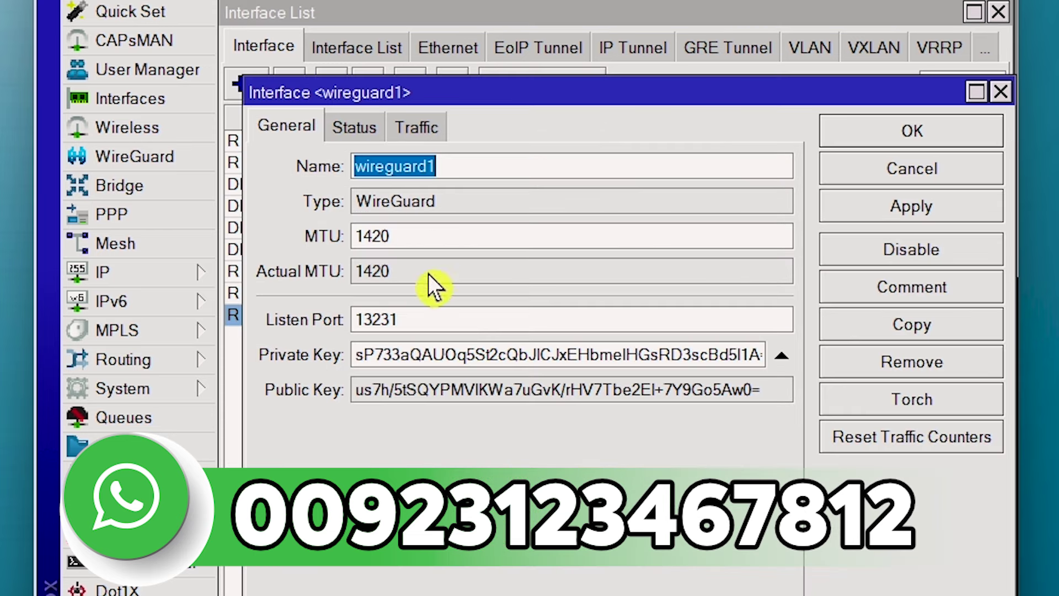
right_click(402, 172)
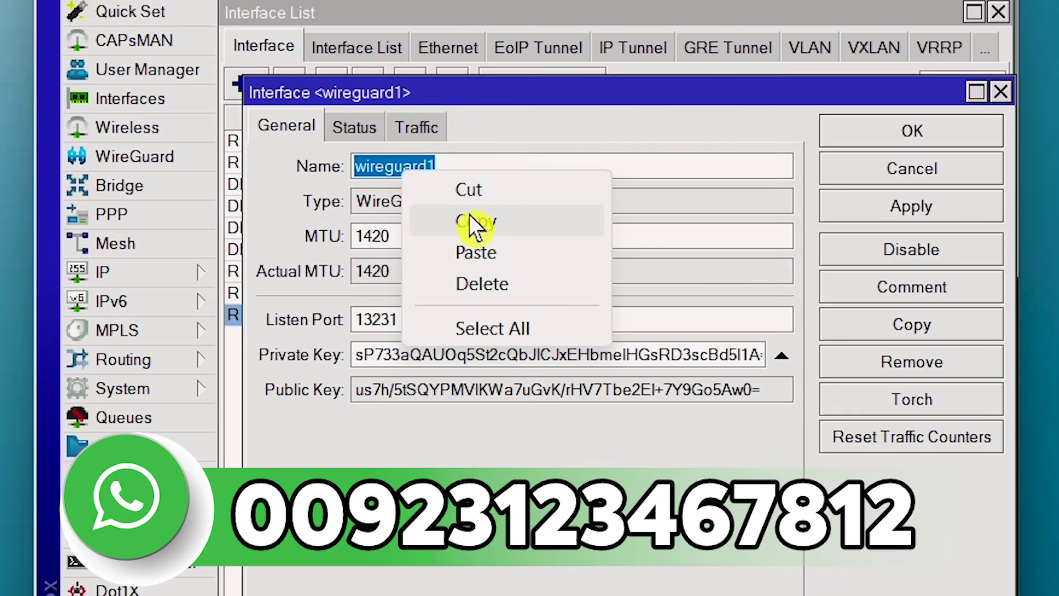
left_click(470, 220)
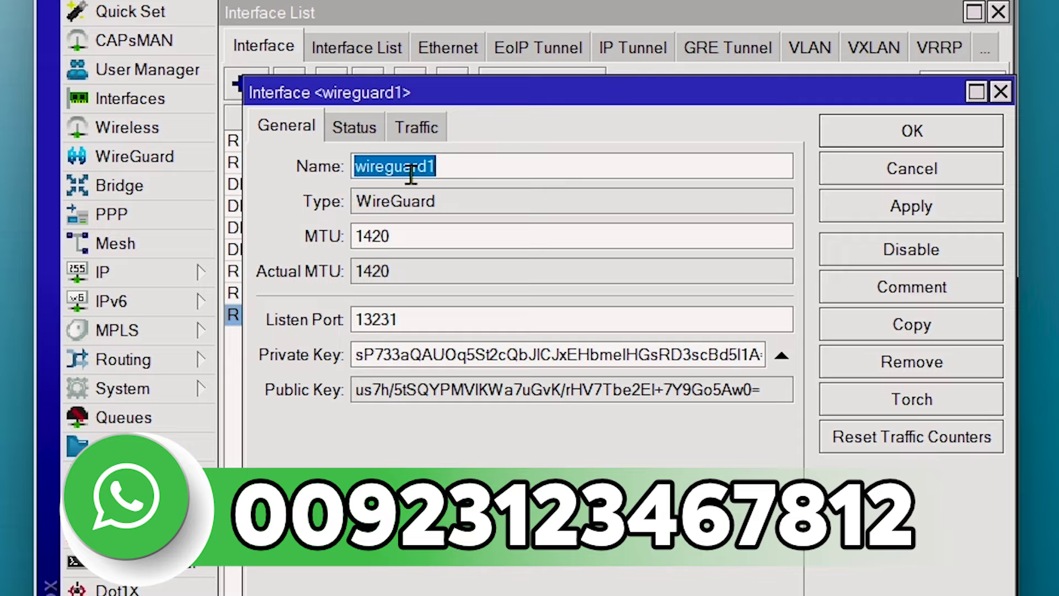
left_click(937, 129)
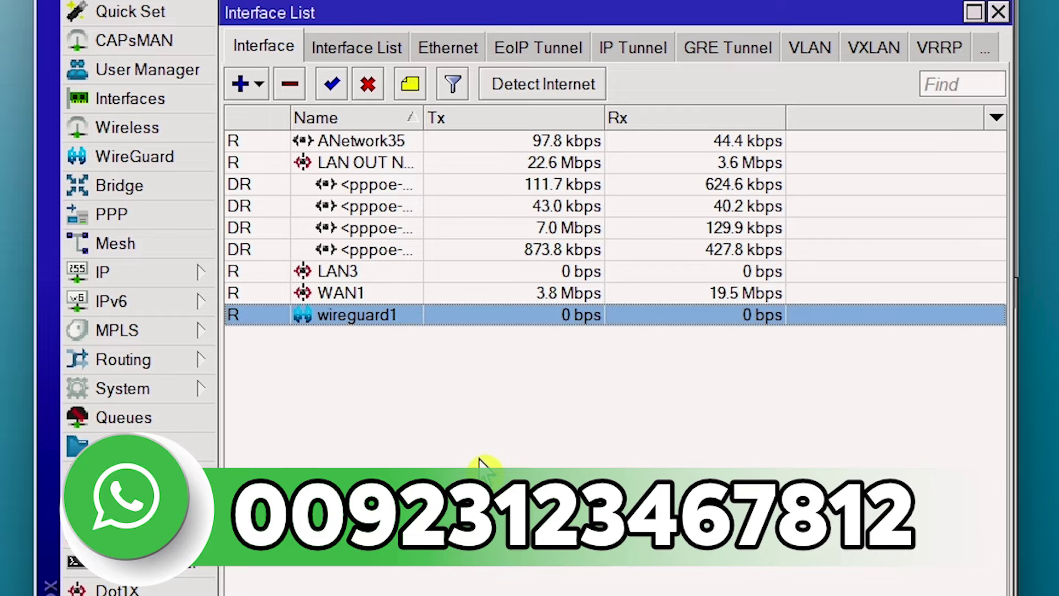
- Start a new IP route for destination 0.0.0.0/0 and paste wireguard1 as its gateway
left_click(132, 273)
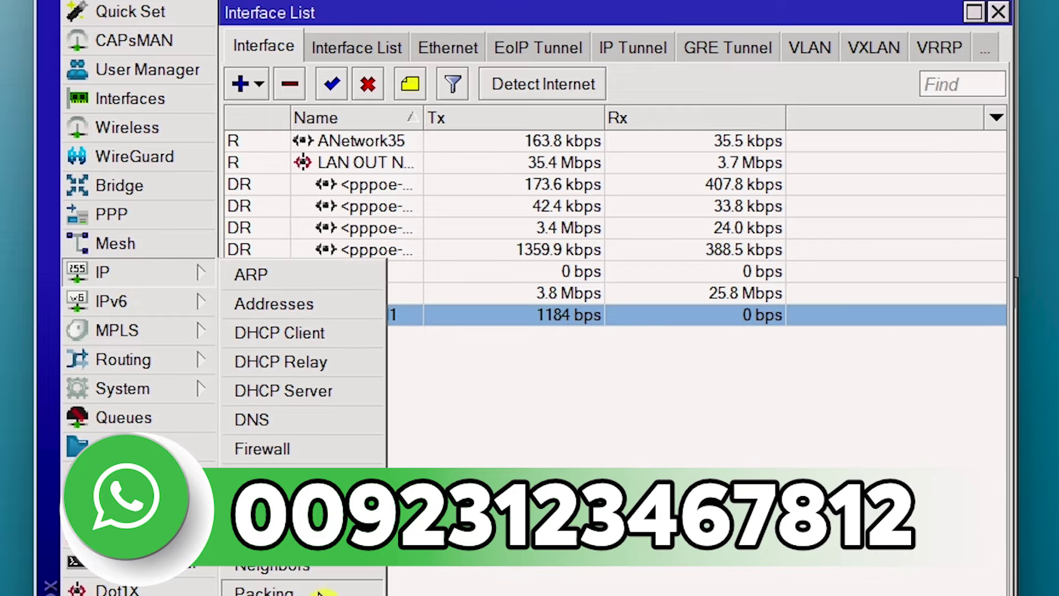
left_click(312, 595)
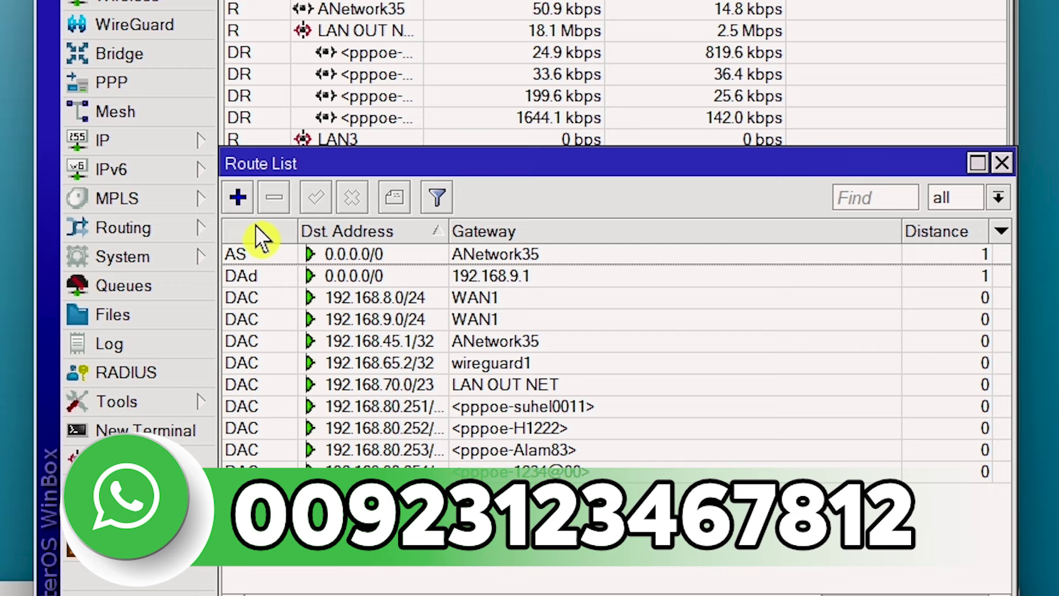
left_click(238, 198)
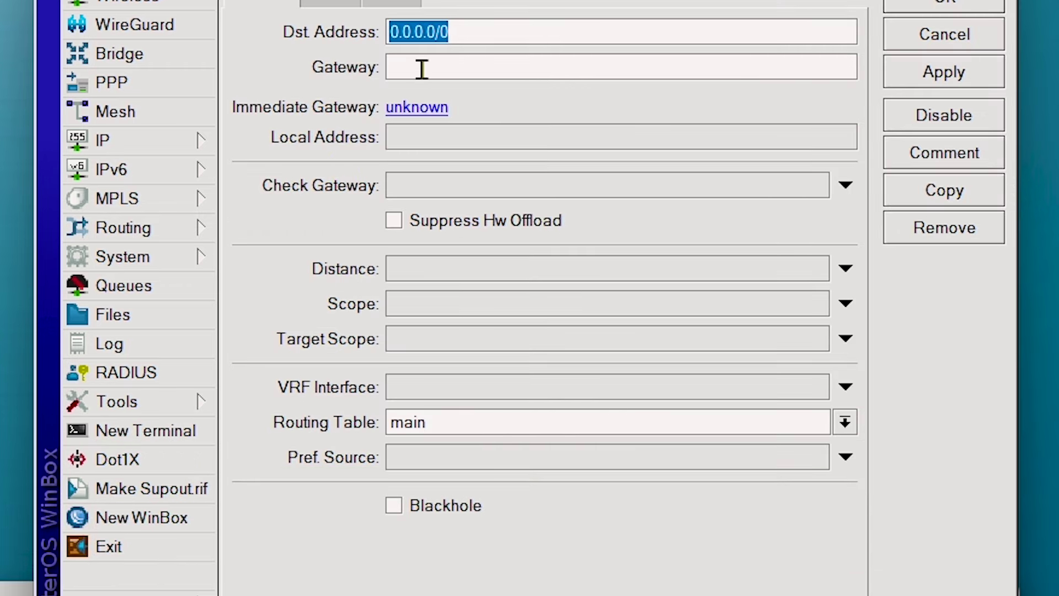
left_click(420, 67)
right_click(432, 70)
left_click(499, 149)
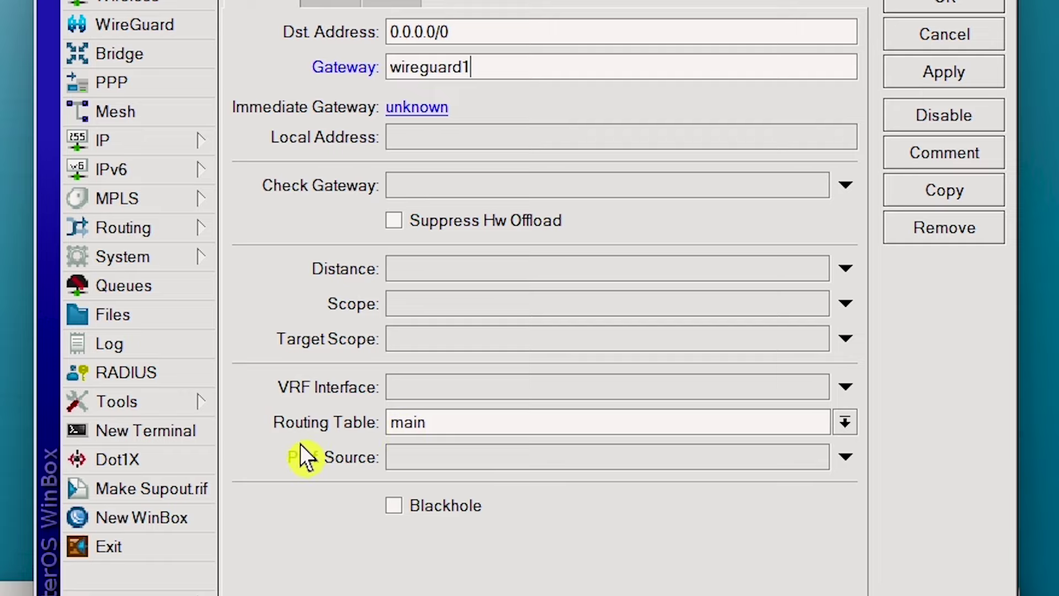
- Set the new route's routing table to Whas, apply the route and confirm it
left_click(842, 426)
left_click(453, 448)
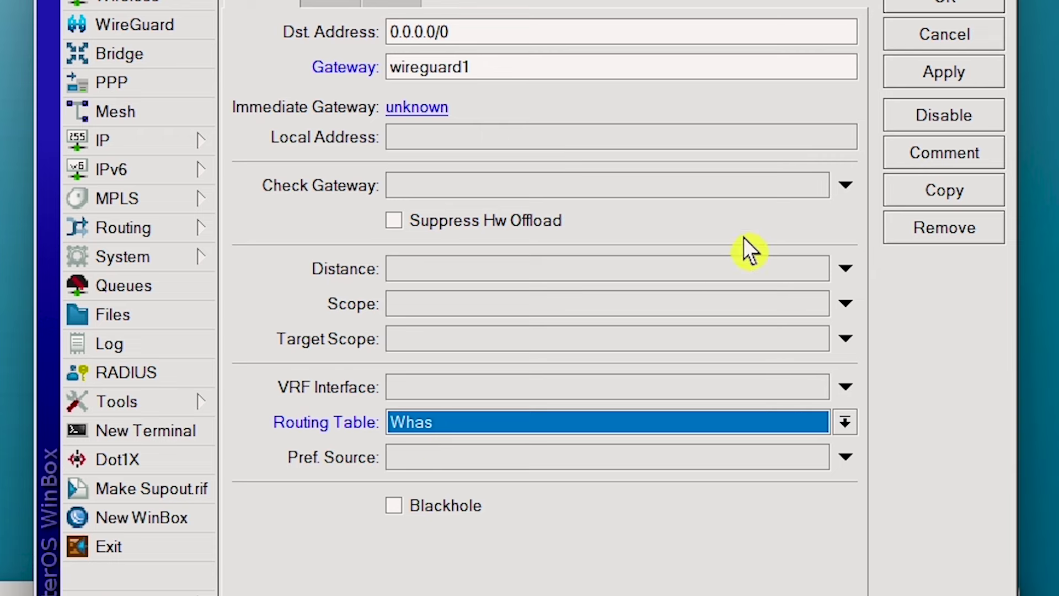
left_click(913, 75)
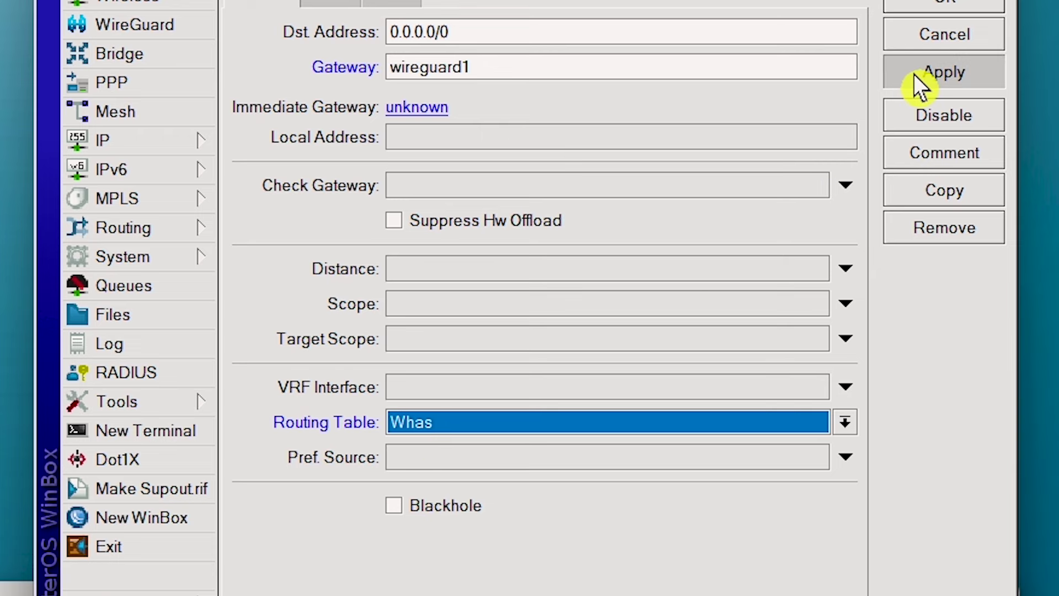
left_click(925, 2)
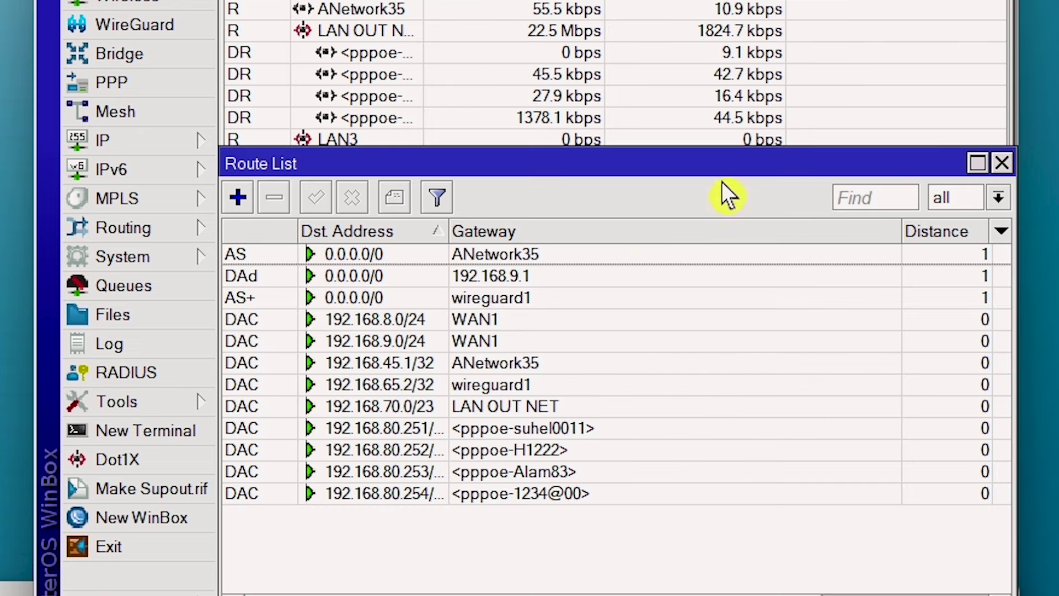
- Disable the 0.0.0.0/0 route through the ANetwork35 gateway and close the route list
left_click(502, 256)
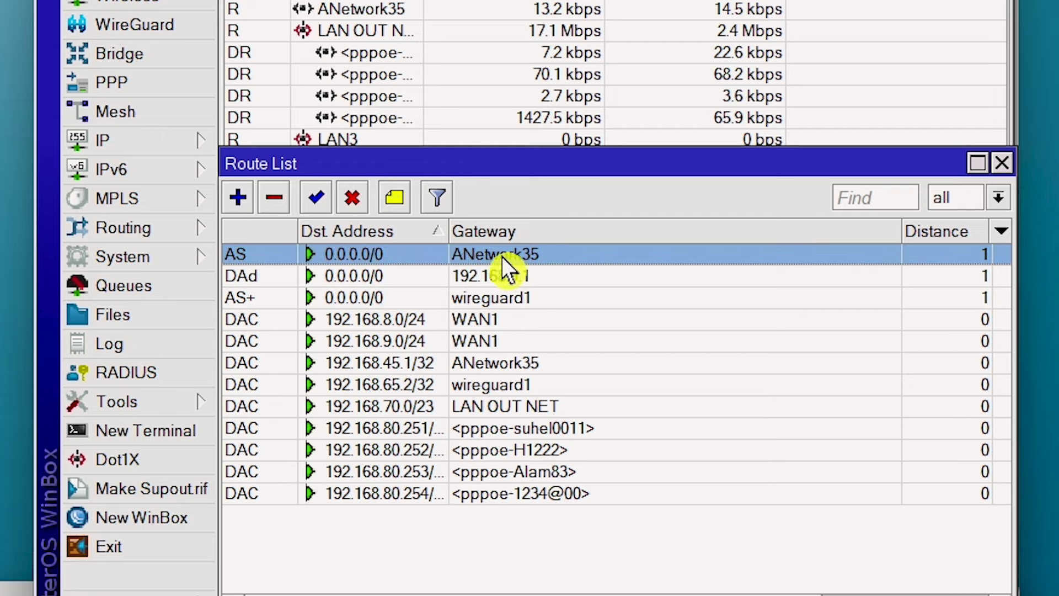
left_click(353, 198)
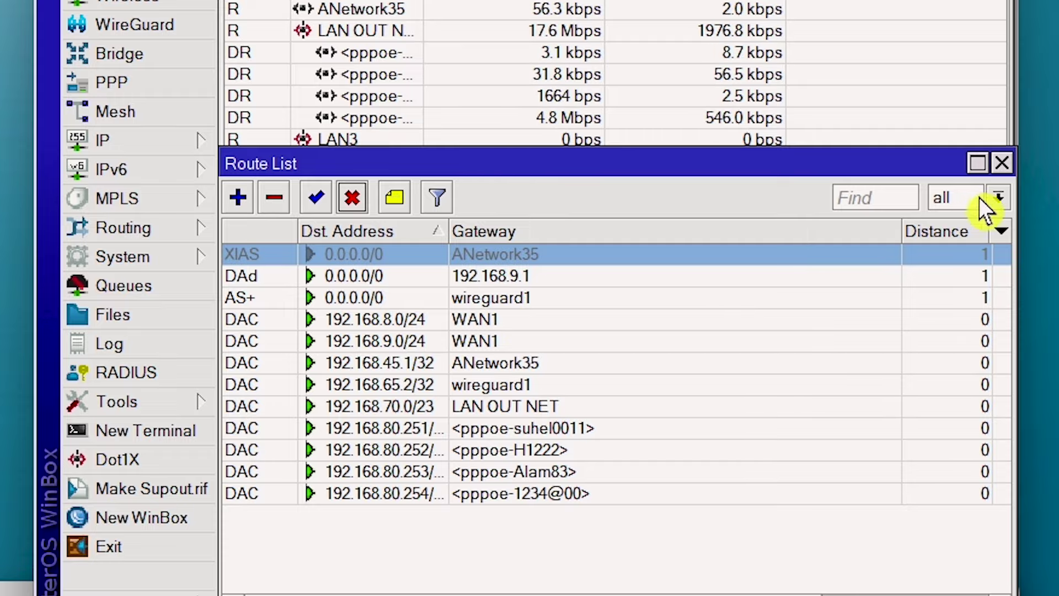
left_click(1002, 162)
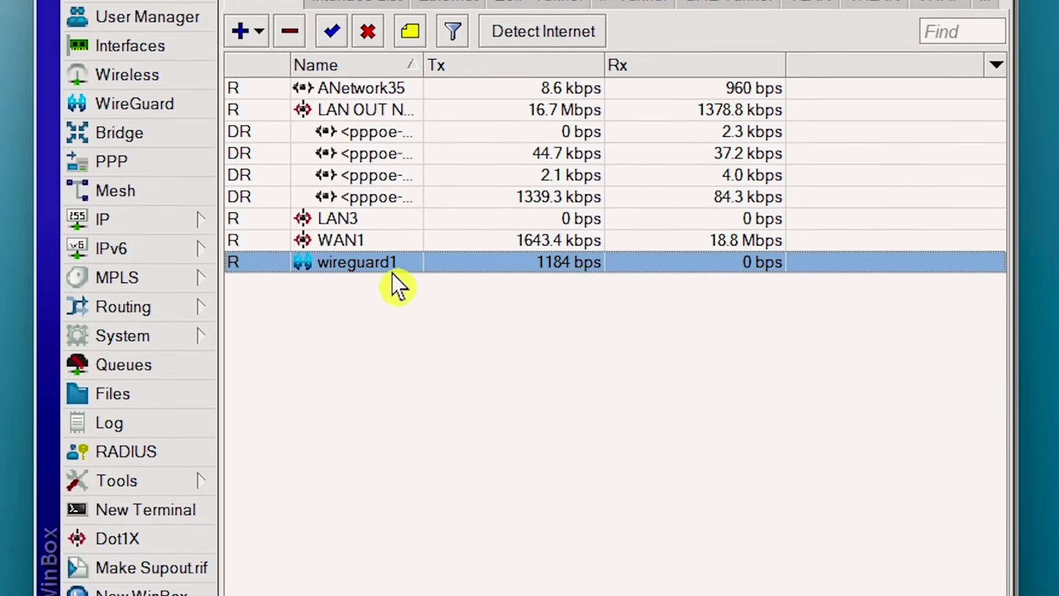
- Examine the traffic of the wireguard1 interface, and the traffic and link status of the WireGuard interface on the other router
double_click(383, 263)
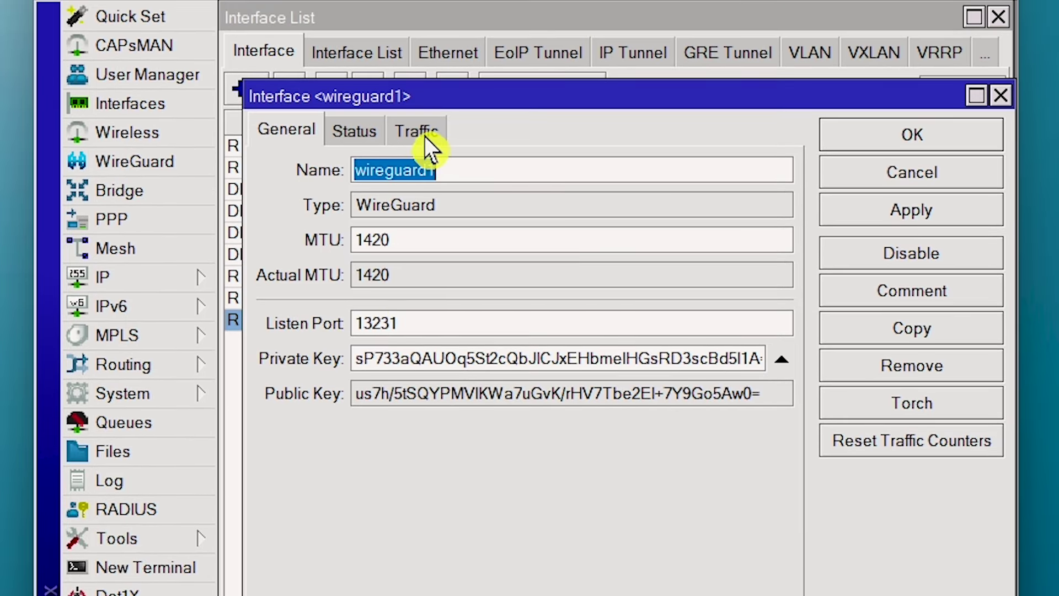
left_click(422, 132)
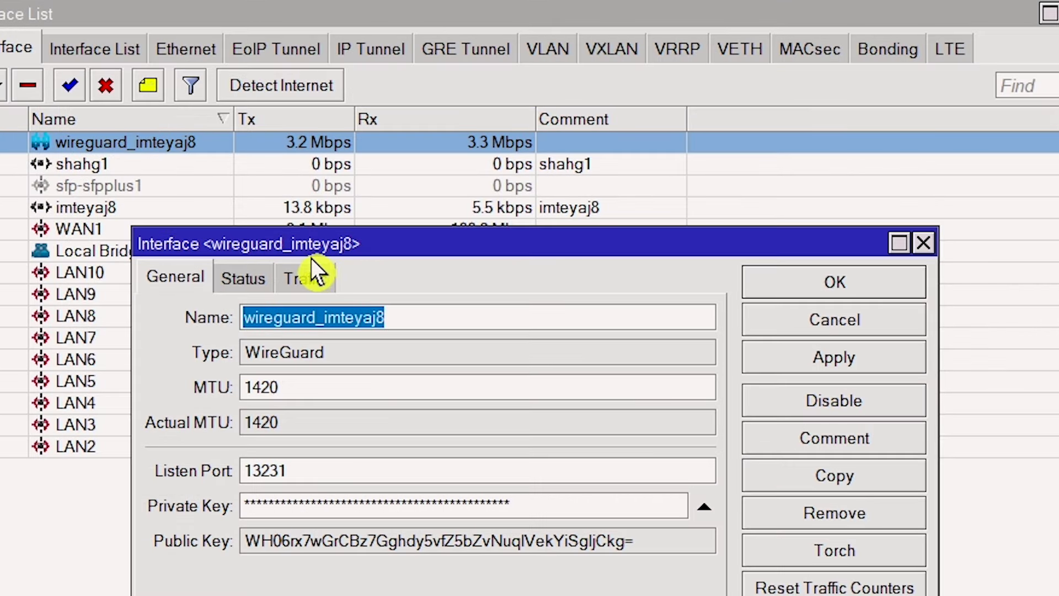
left_click(307, 279)
left_click_drag(455, 253, 361, 103)
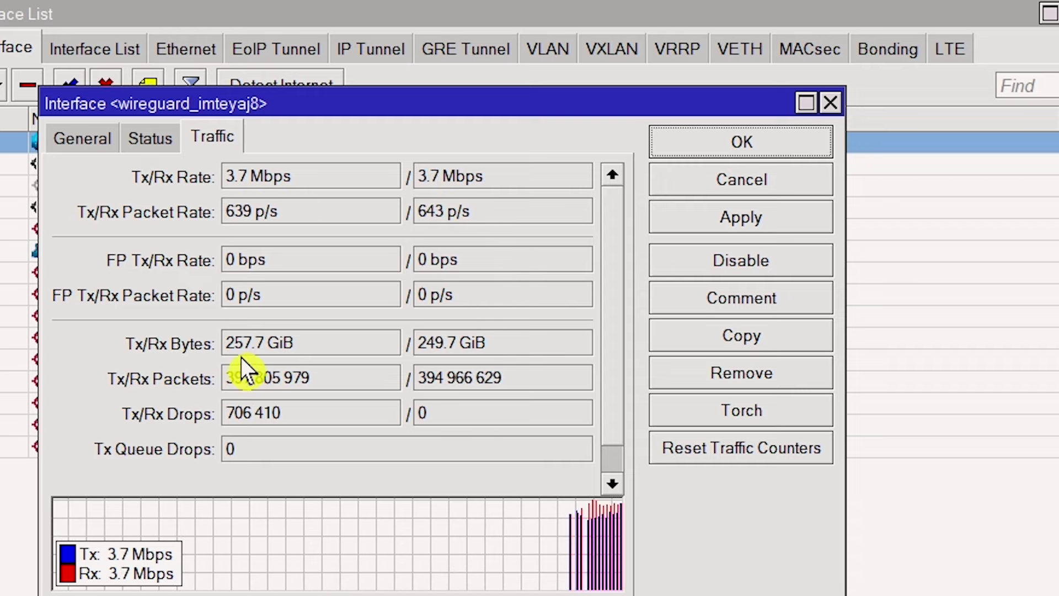
left_click(150, 138)
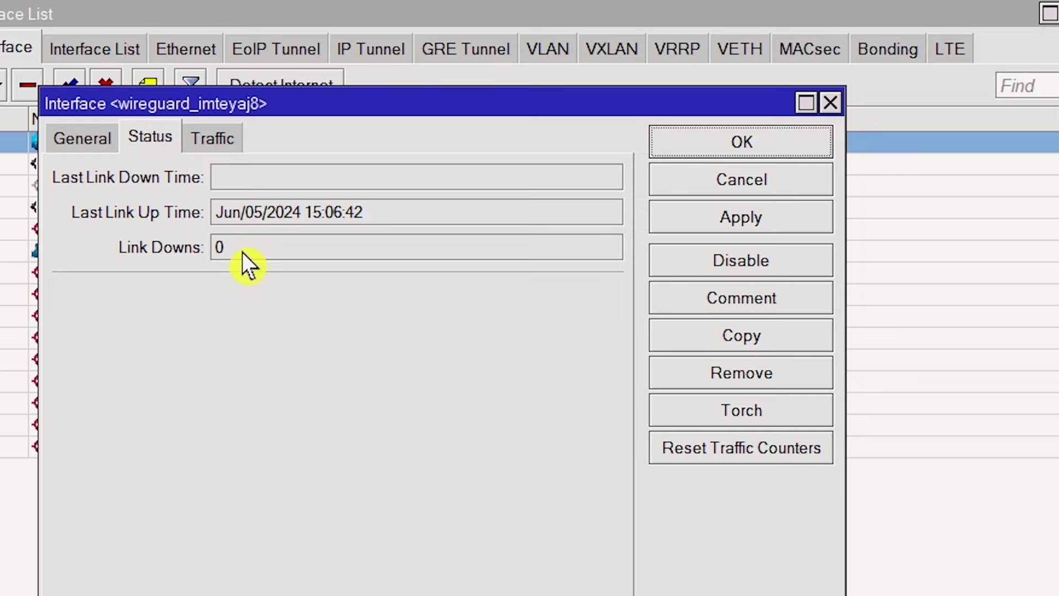
left_click(211, 148)
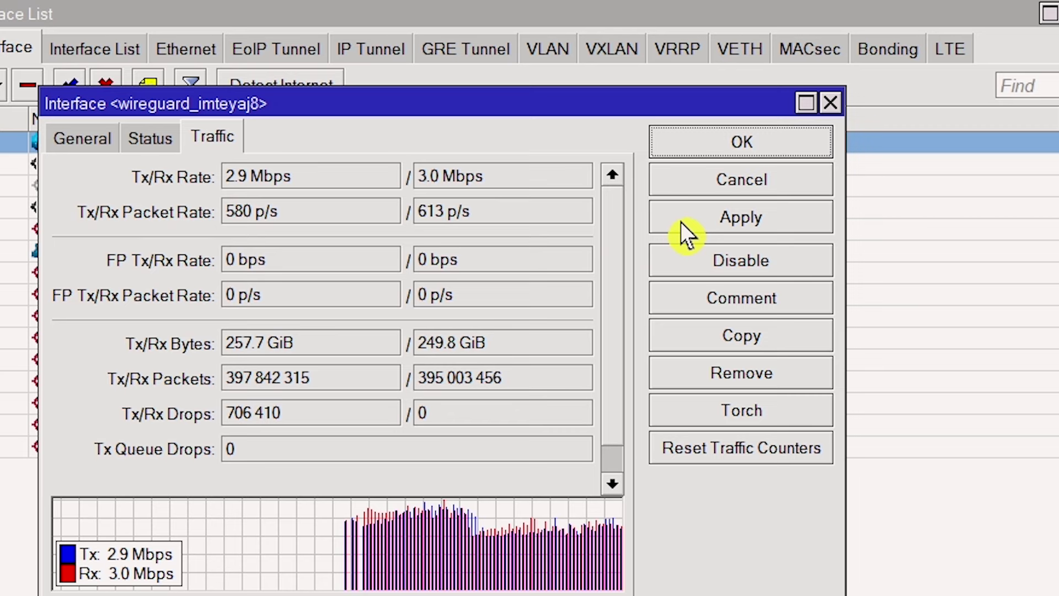
left_click(687, 143)
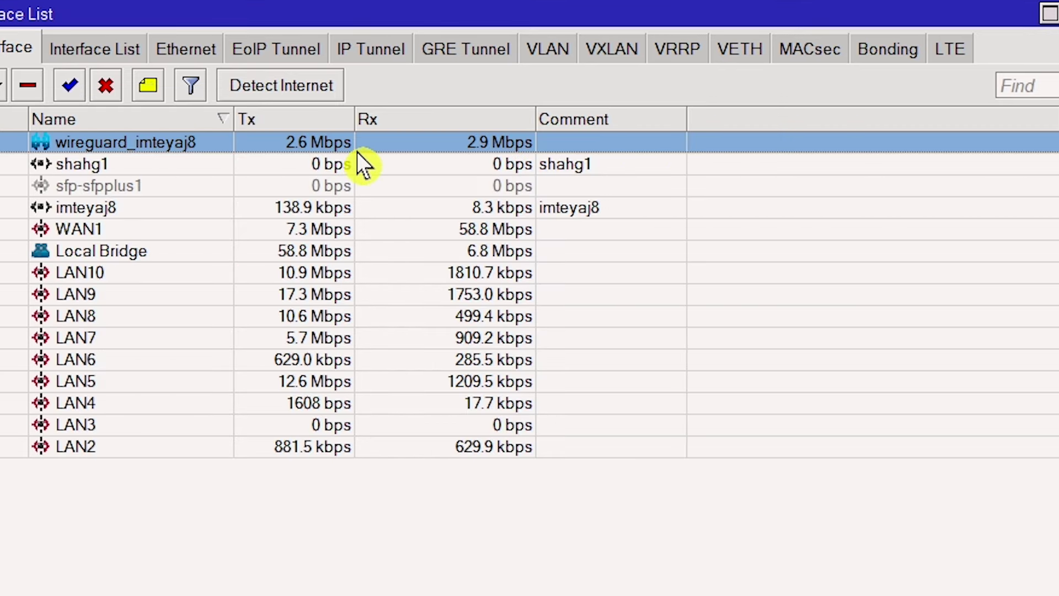